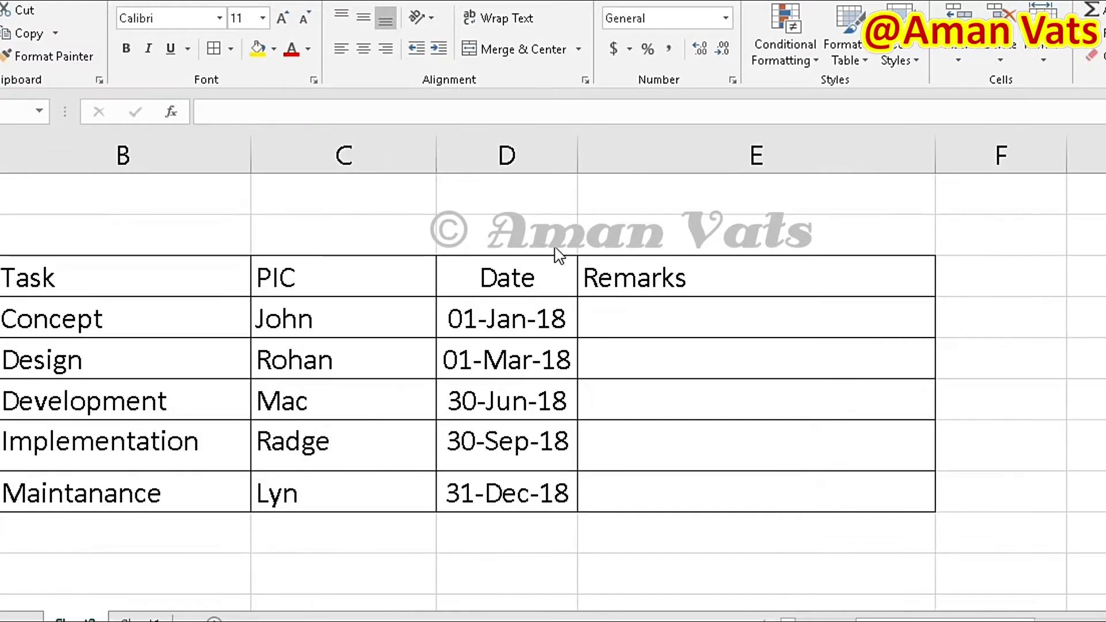
Step: Fill the table's header cells Task, PIC, Date and Remarks with yellow
left_click(954, 621)
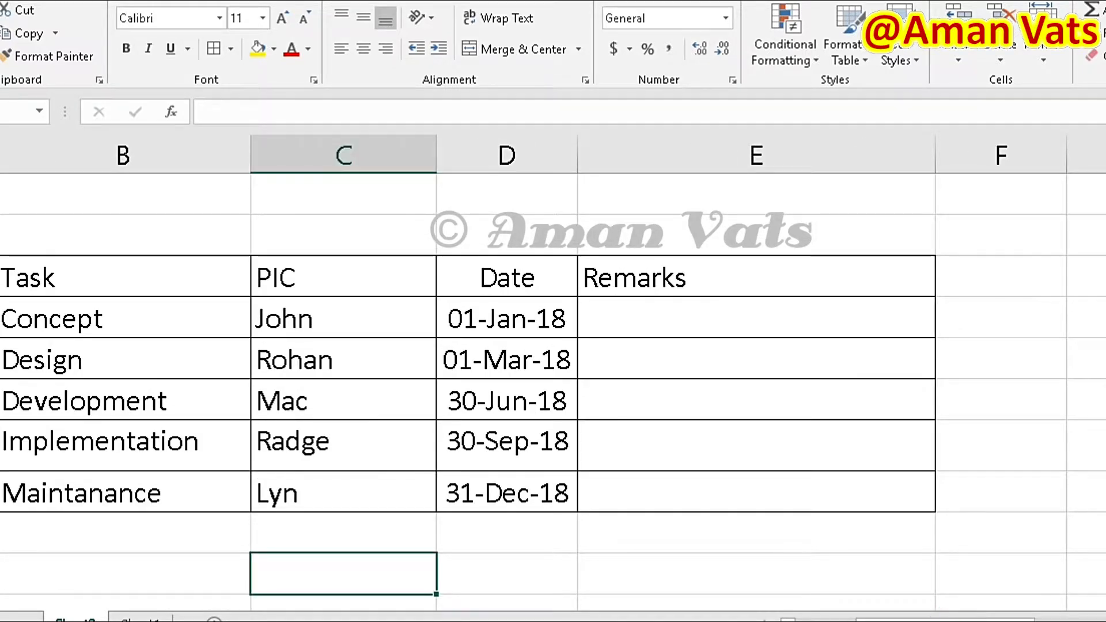
scroll(494, 492, "left", 2)
left_click_drag(177, 278, 181, 320)
left_click_drag(602, 333, 795, 276)
left_click(260, 50)
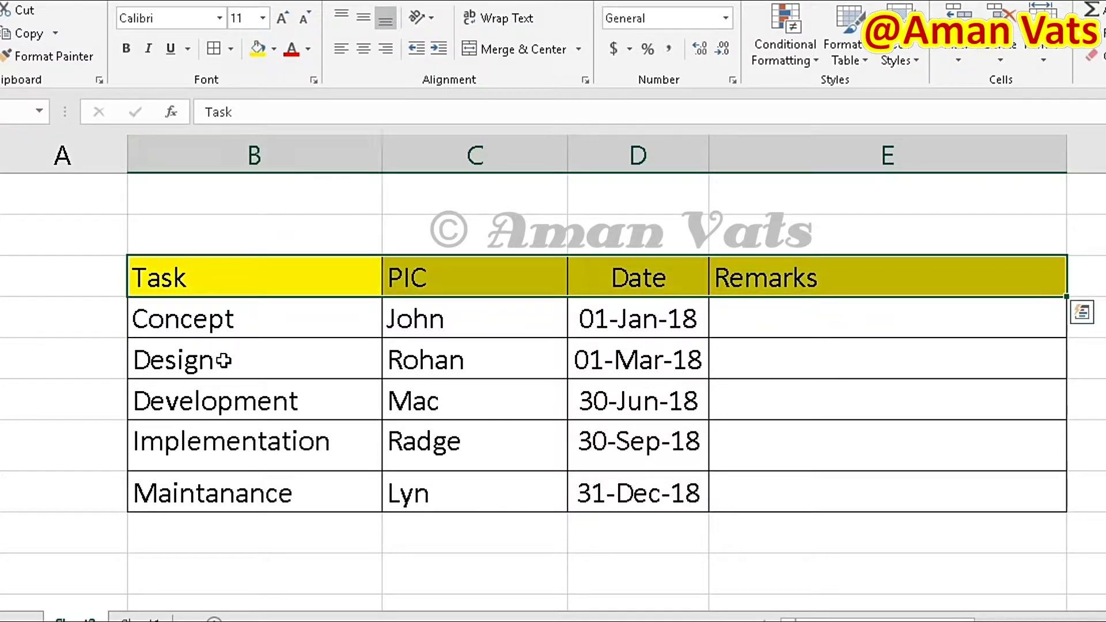
Step: Look through the listed tasks, the people in charge, their dates and the Remarks column
left_click(226, 354)
left_click(232, 321)
left_click(230, 368)
left_click(231, 400)
left_click(257, 455)
left_click(266, 493)
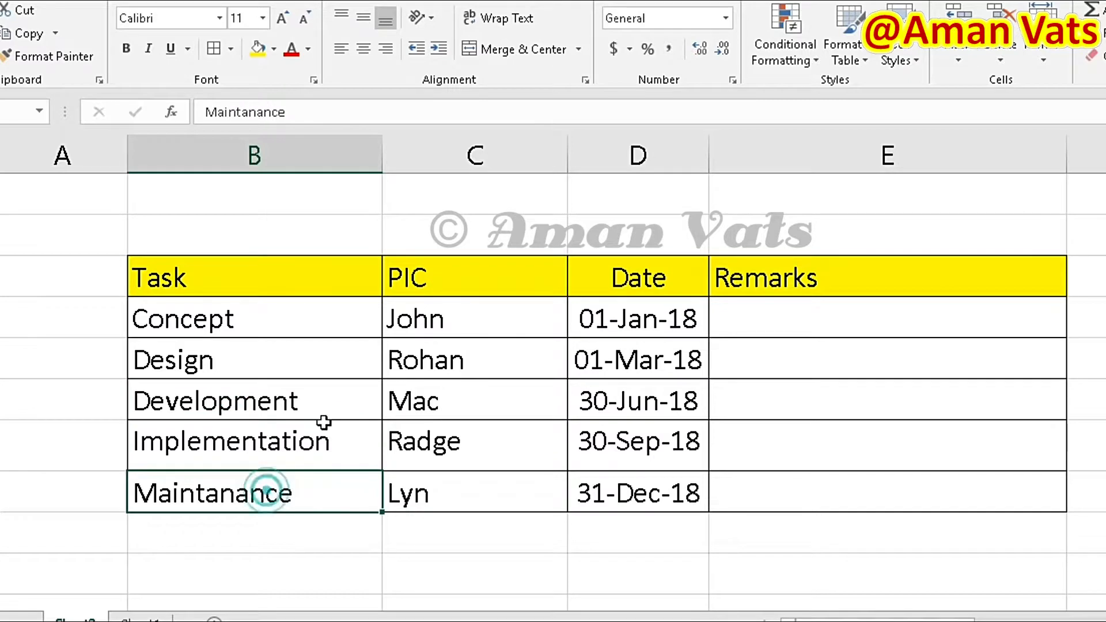
left_click_drag(435, 288, 464, 491)
left_click(468, 329)
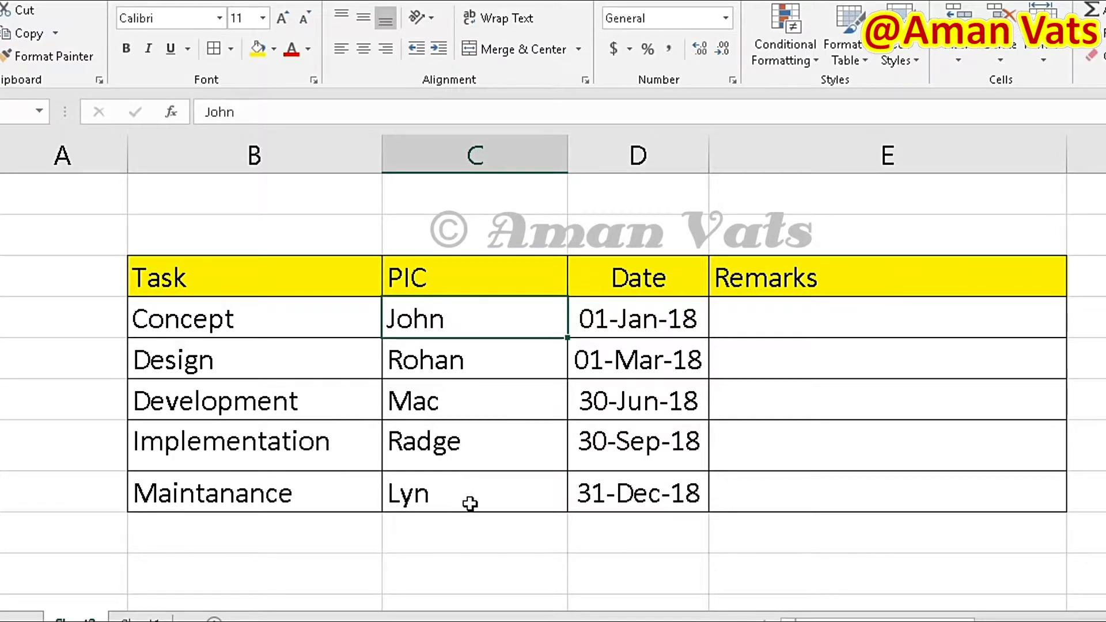
left_click_drag(647, 309, 655, 492)
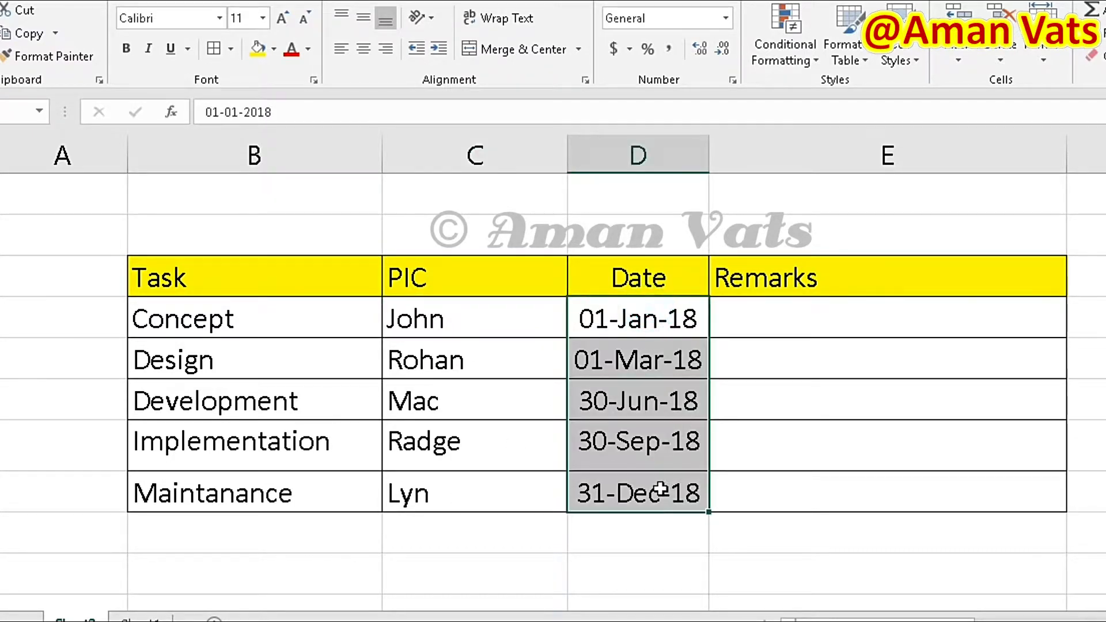
left_click(790, 331)
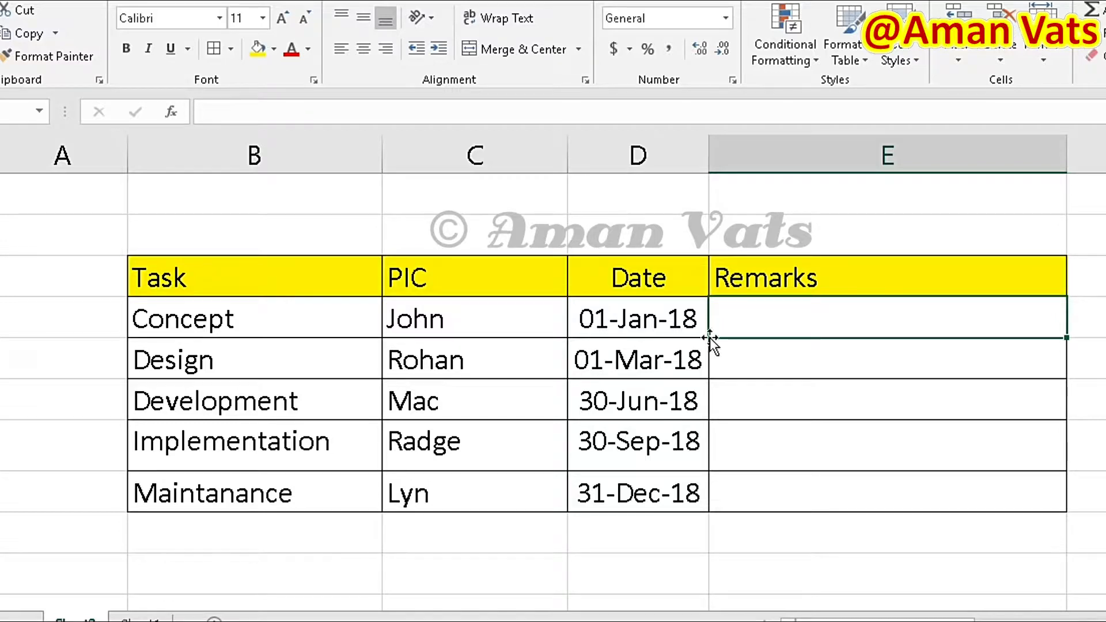
Step: Apply strikethrough to the date of the Concept task
left_click(650, 320)
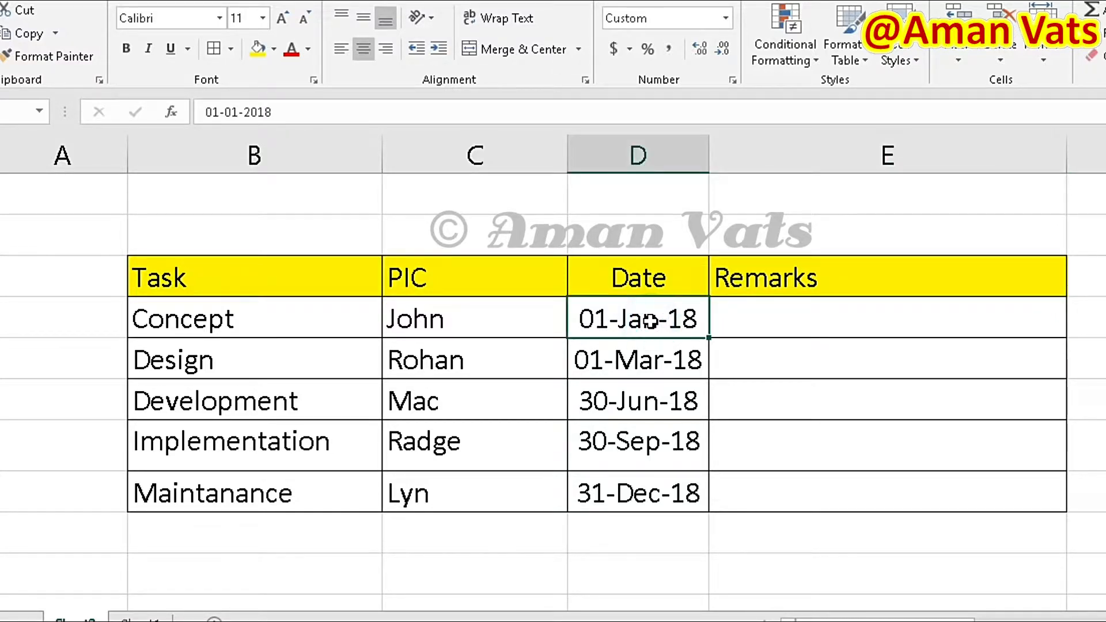
left_click(224, 332)
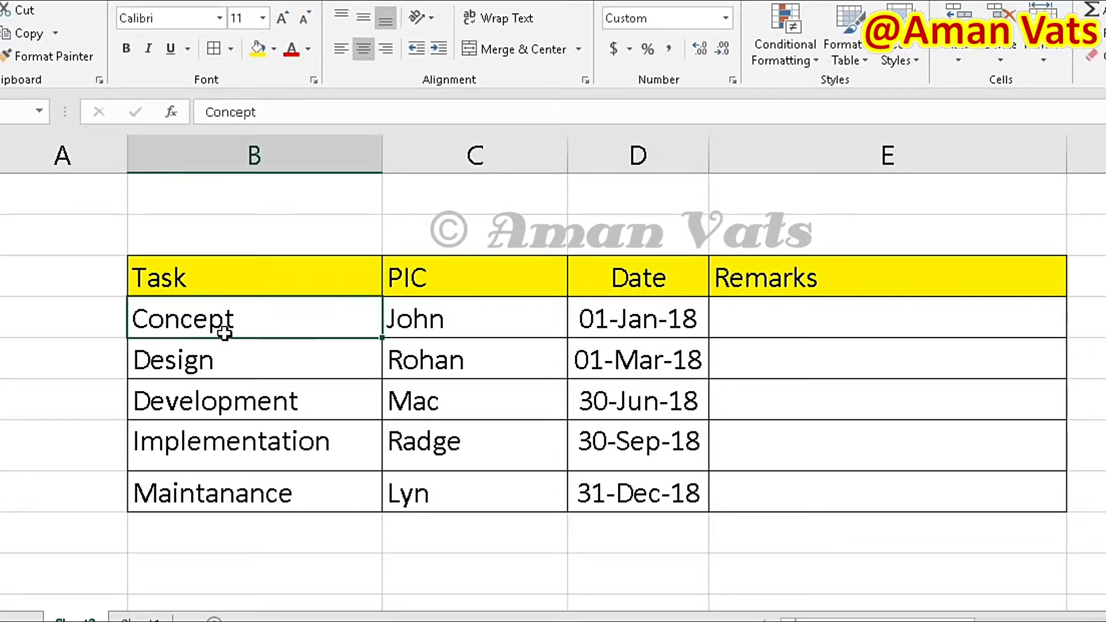
left_click(645, 320)
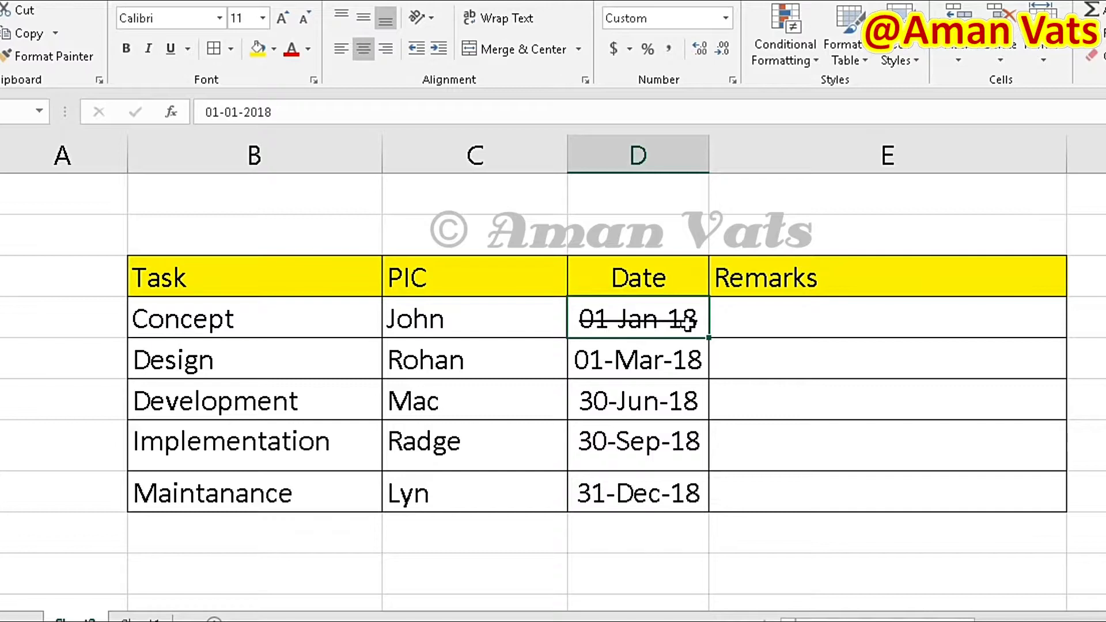
Step: Enter a Concept remark that the person in charge is not available and "Start Date Changed.", and autofit the Remarks column
left_click(765, 315)
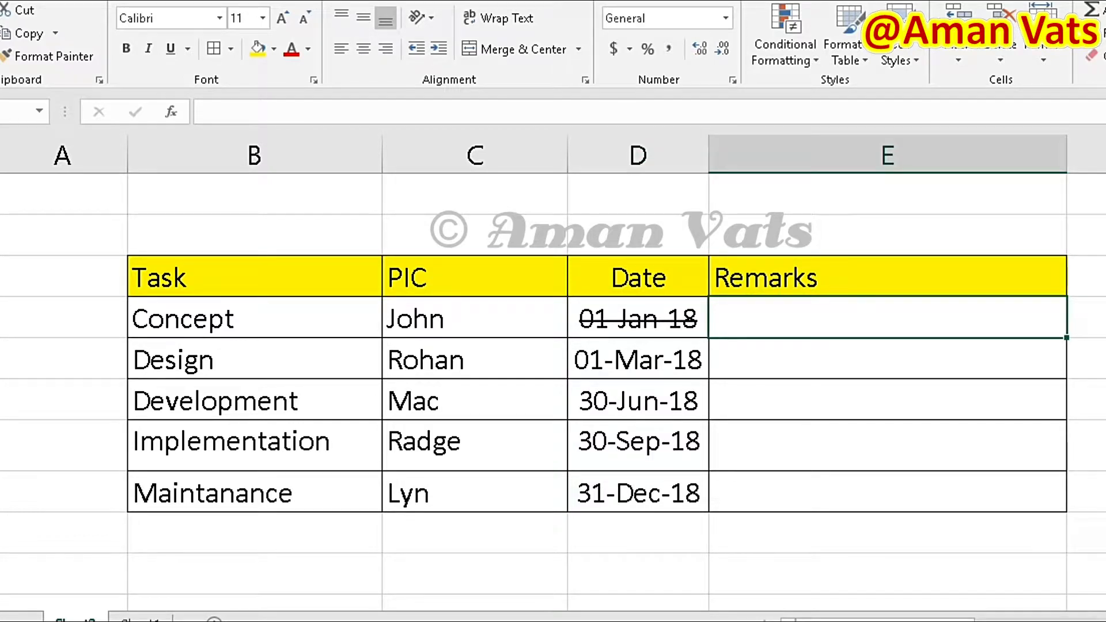
type("As Joh")
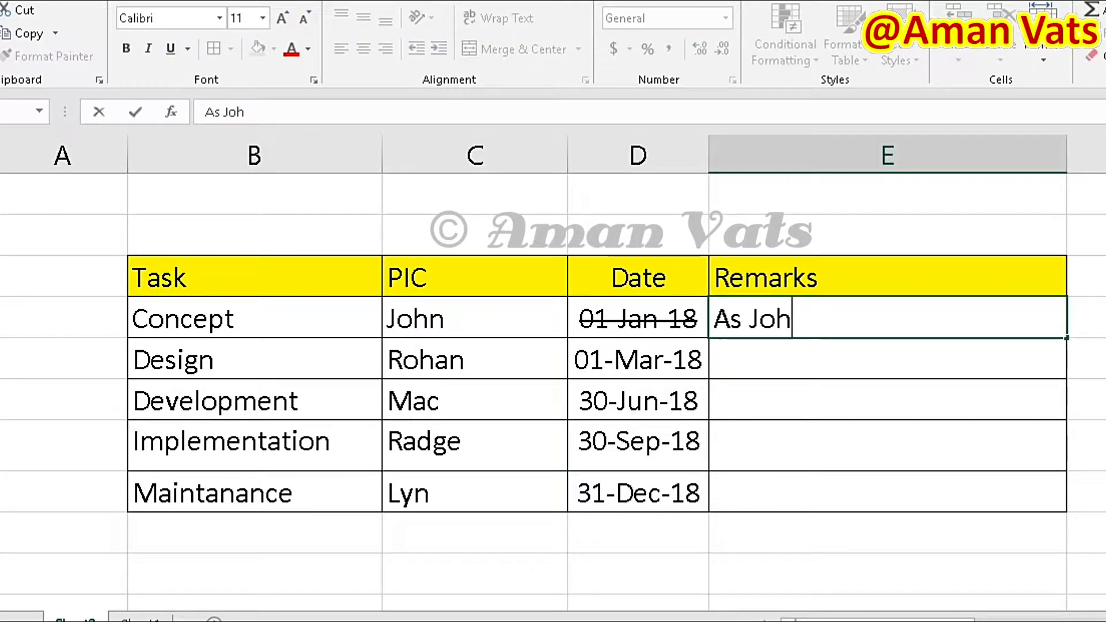
type("n is not availa")
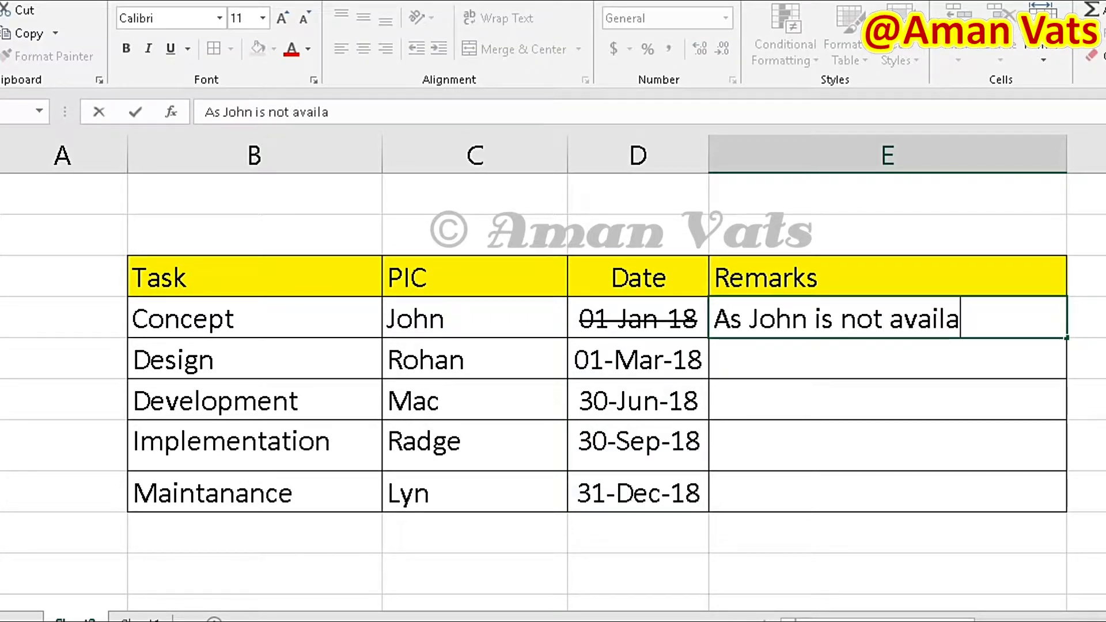
type("ble,")
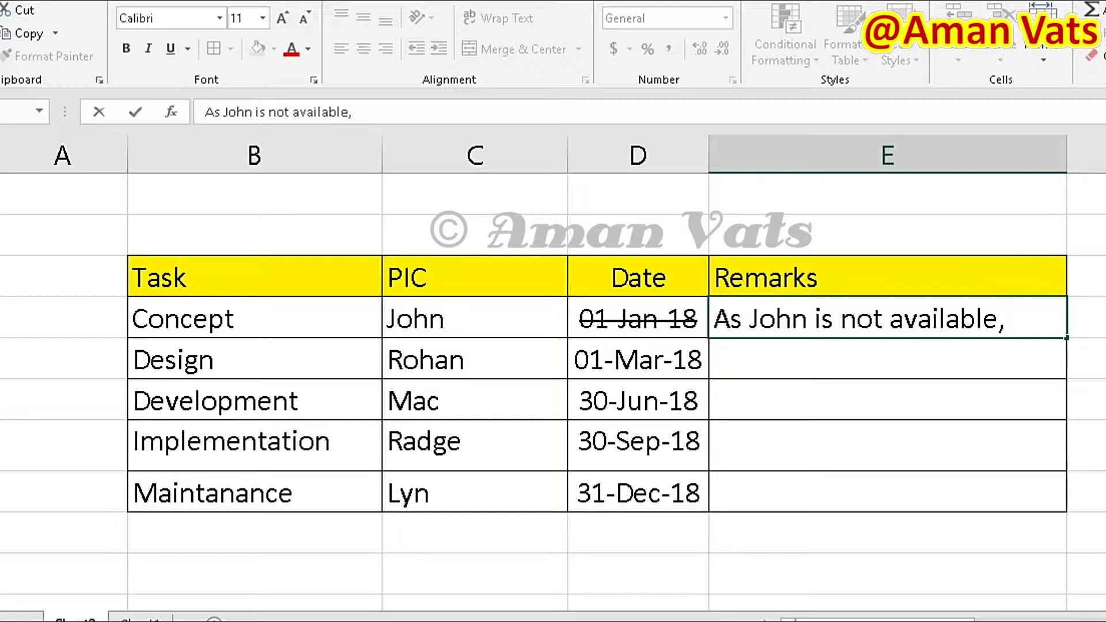
type(" Start")
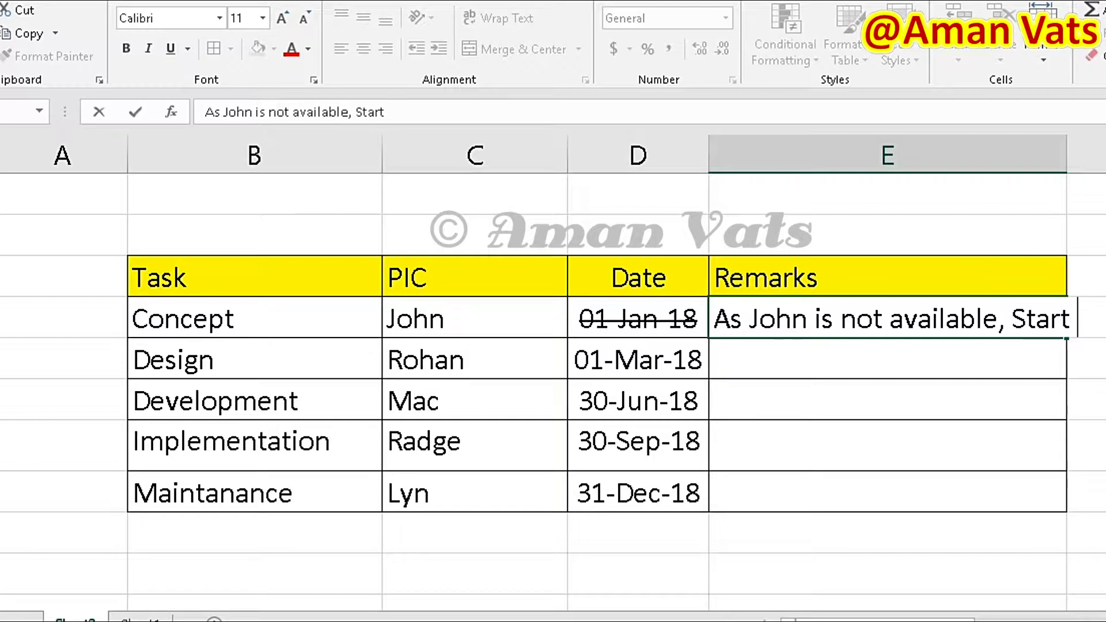
type(" Date Changed.")
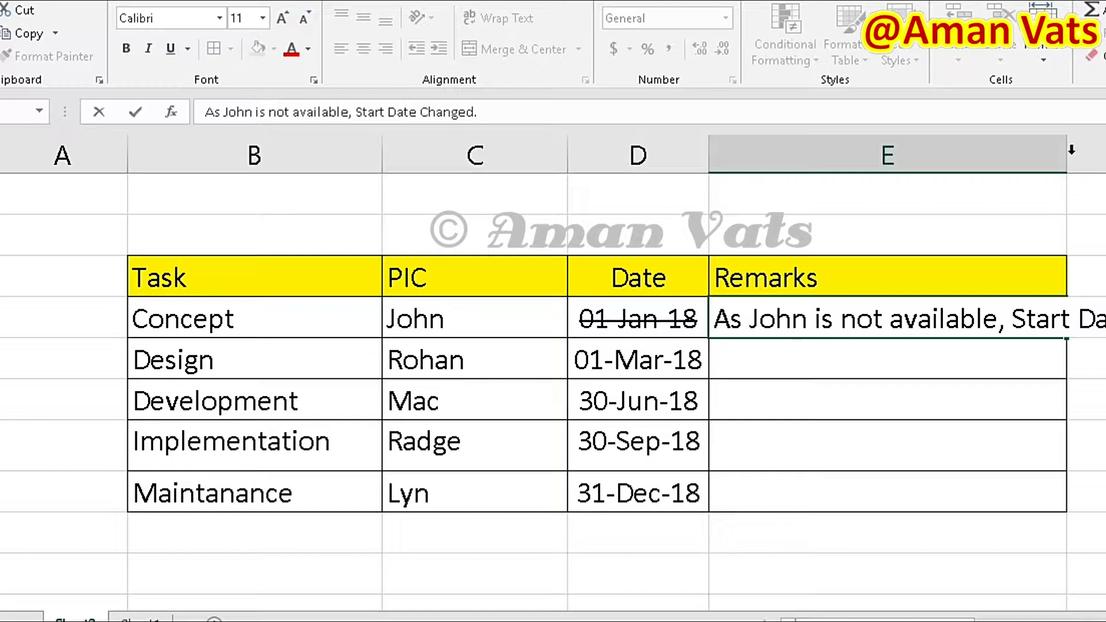
left_click(1066, 145)
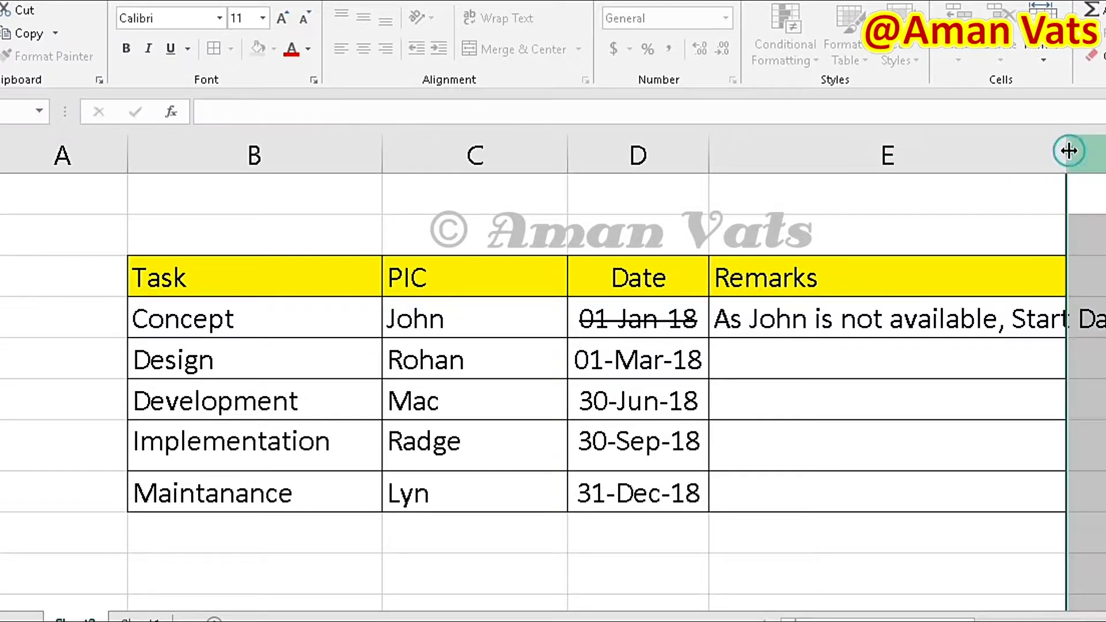
double_click(1067, 146)
left_click(861, 442)
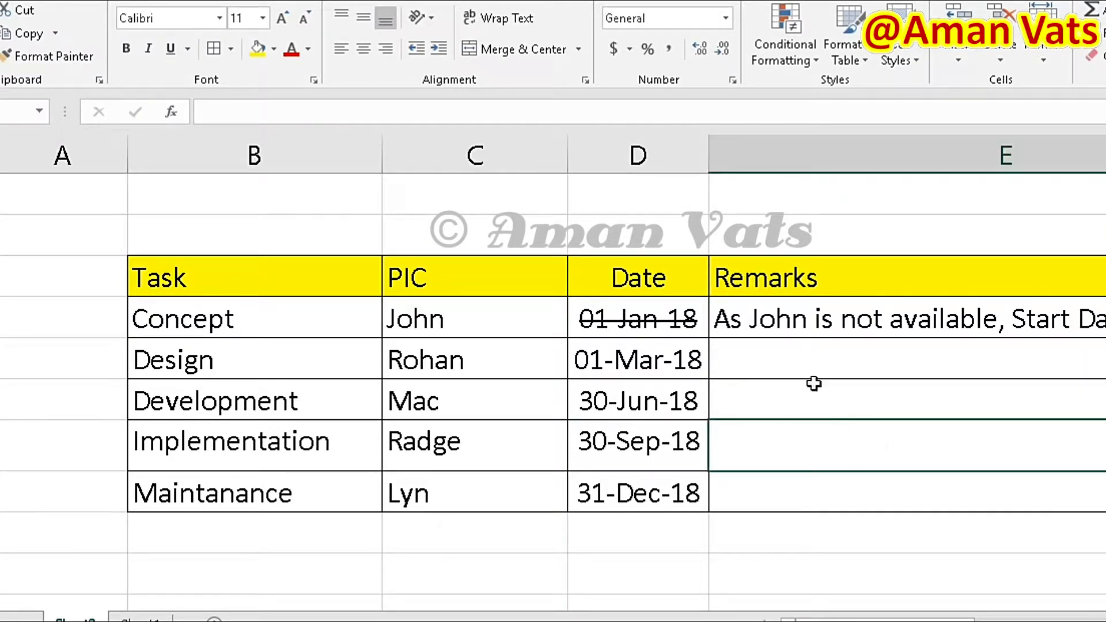
Step: Insert "28 Dec : " at the start of the Concept remark and autofit the Remarks column again
left_click(778, 316)
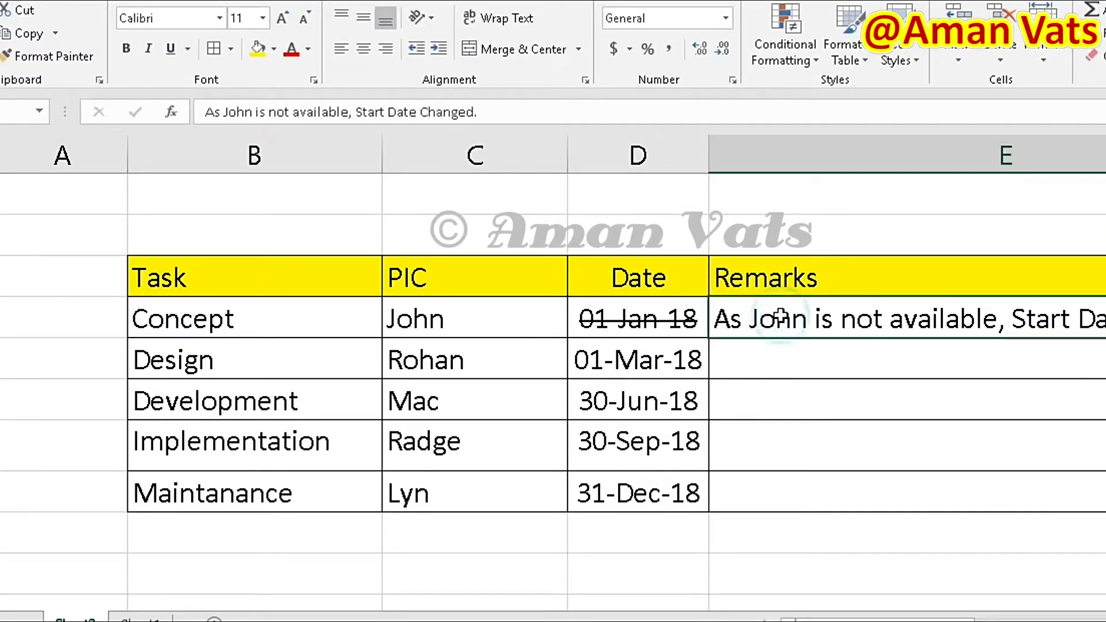
double_click(716, 316)
key("ctrl+Left")
key("ctrl+Left")
key("ctrl+Left")
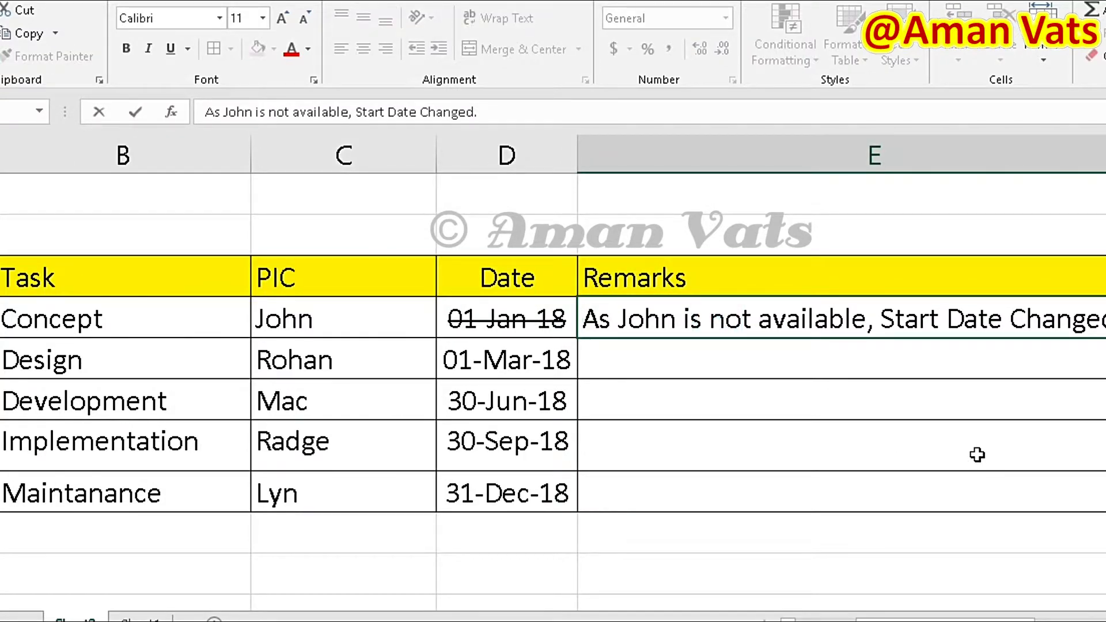
type("28 Dec :")
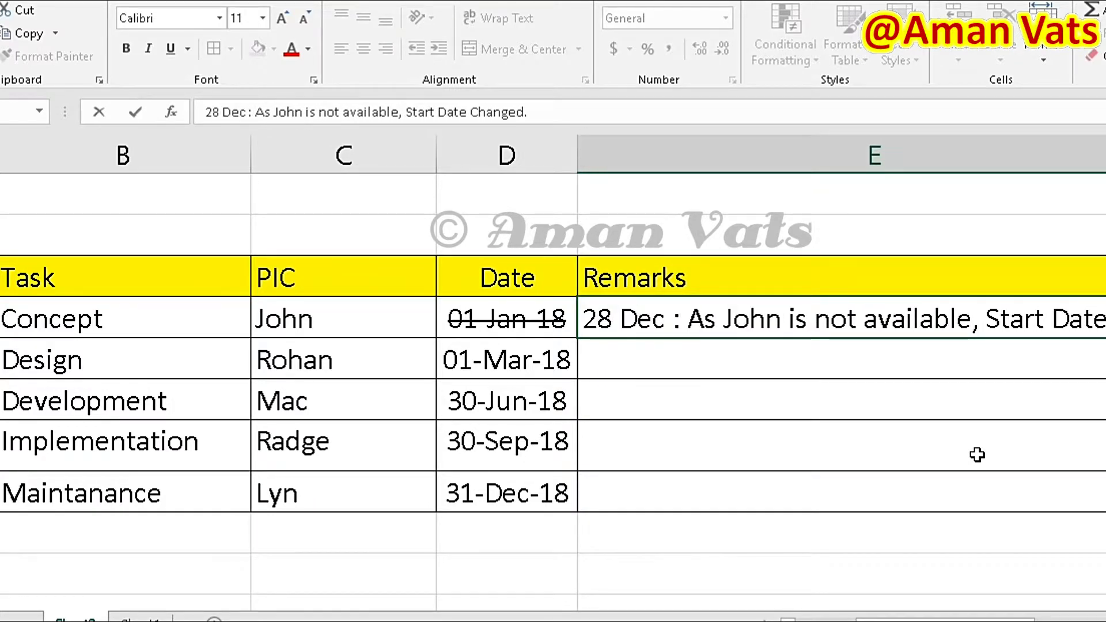
left_click(977, 455)
double_click(1105, 156)
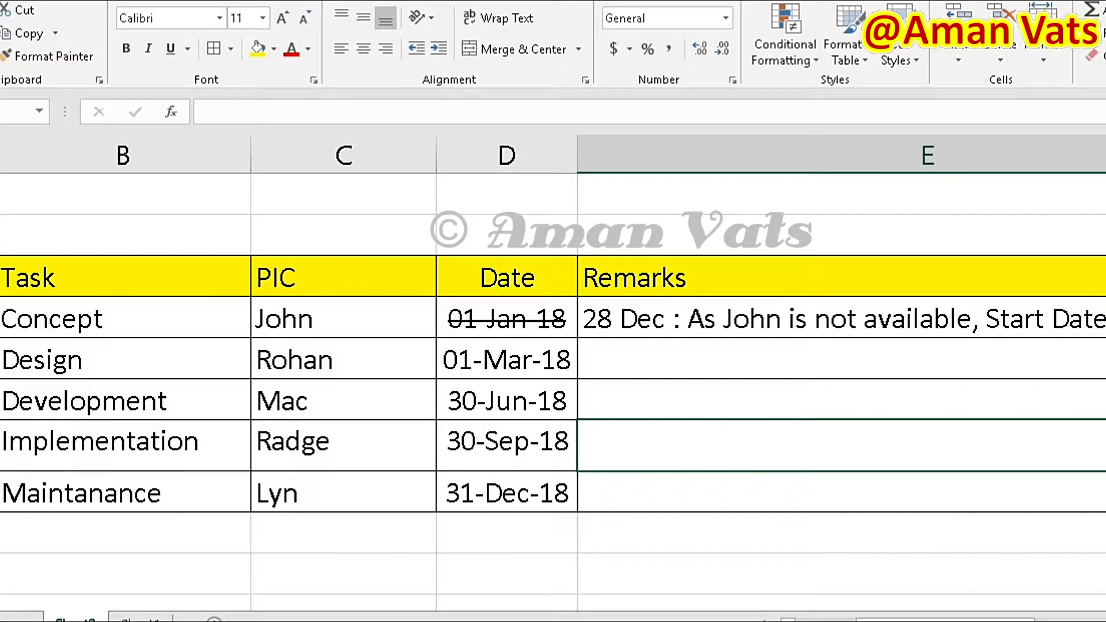
Step: Add 15 Jan 2018 on a second line in the Concept date cell and widen the Date column to fit each date on one line
left_click(570, 317)
double_click(571, 317)
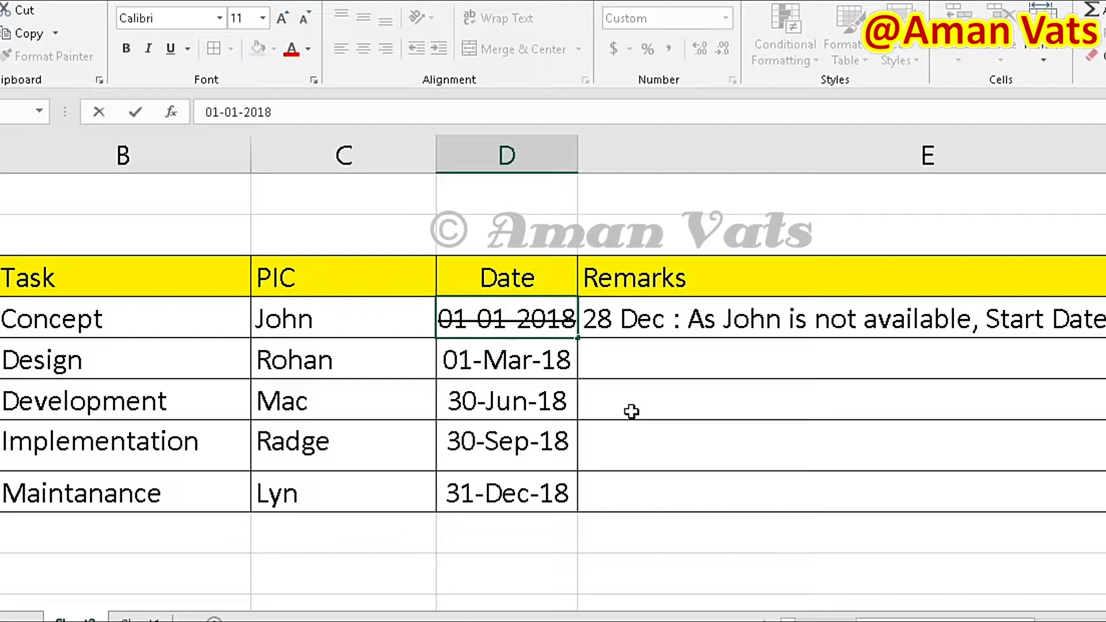
key("alt+Return")
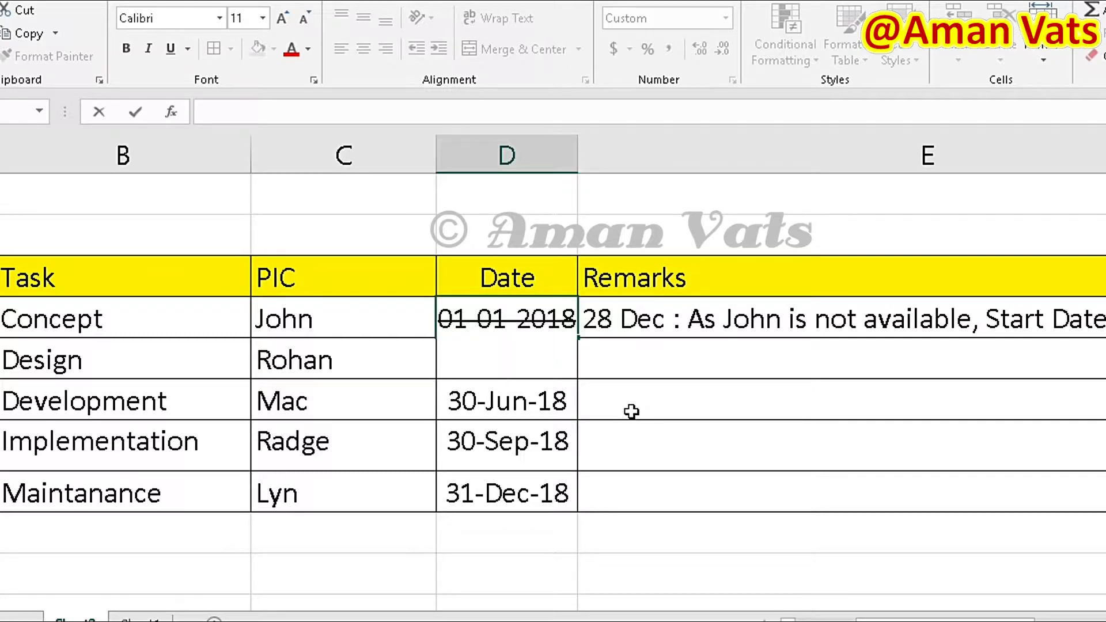
type("15 Jan 2018")
key("Tab")
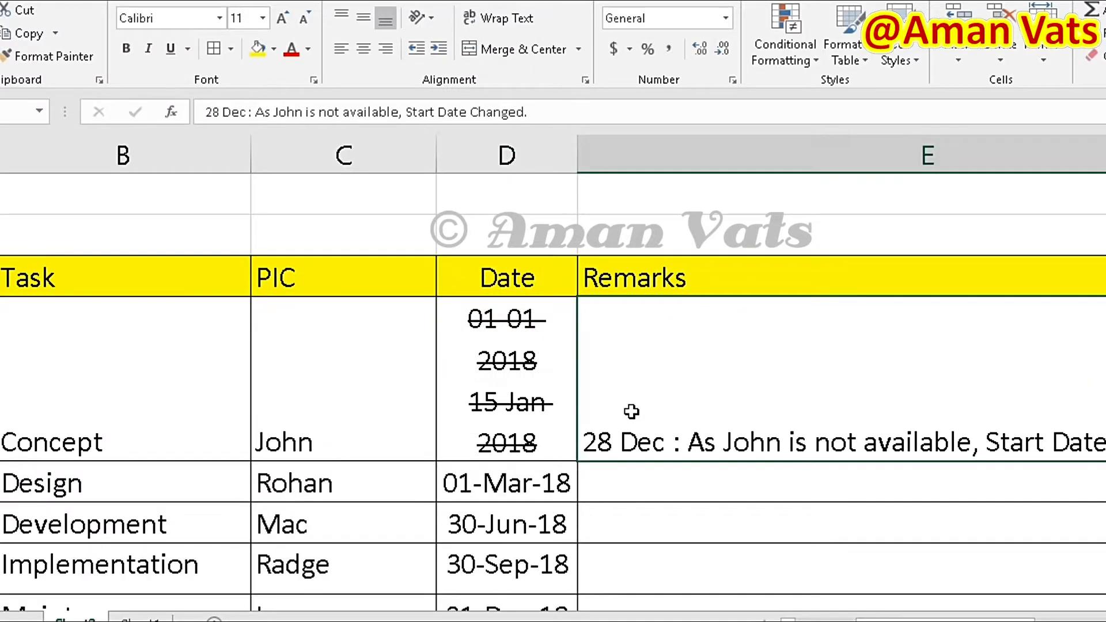
left_click_drag(577, 145, 743, 148)
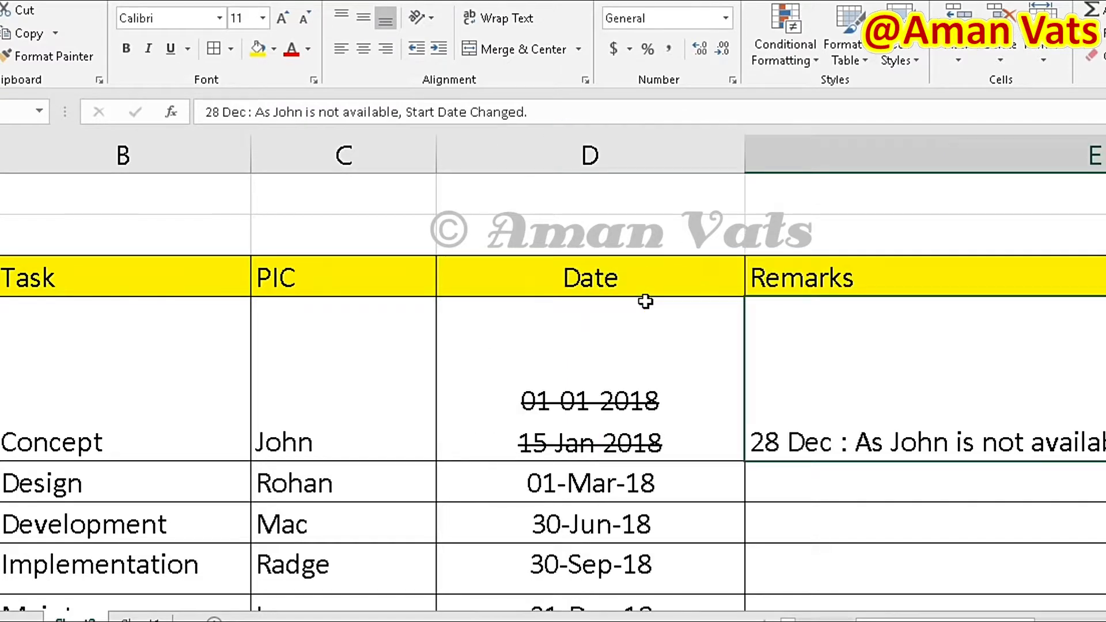
Step: Remove the strikethrough from only the 15 Jan 2018 line in the Concept date cell
left_click(667, 442)
double_click(668, 441)
left_click_drag(664, 443, 513, 445)
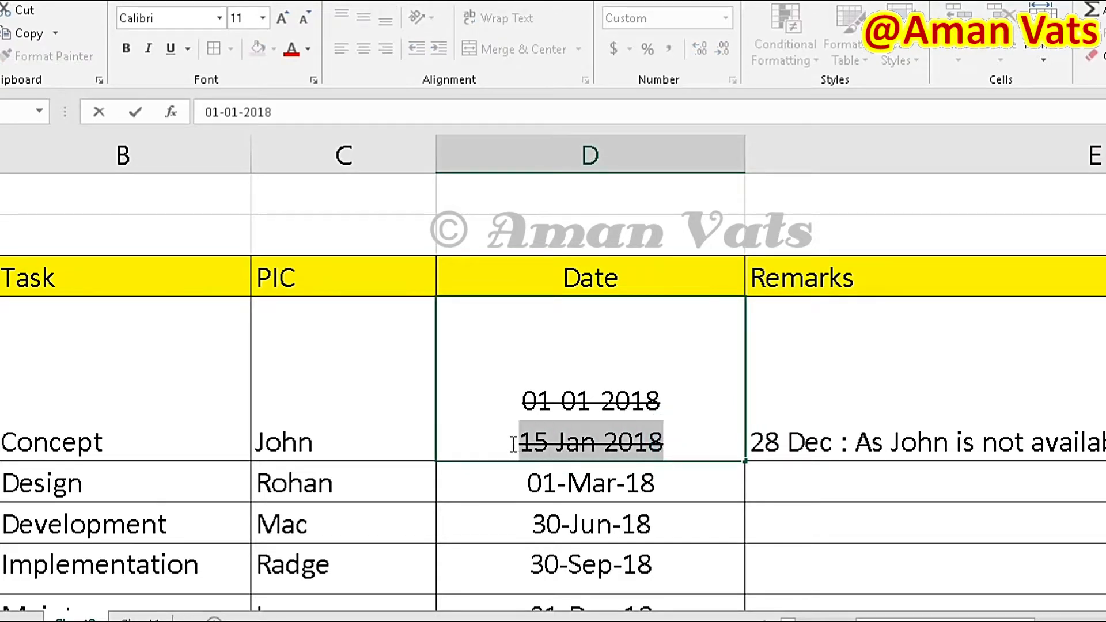
key("ctrl+5")
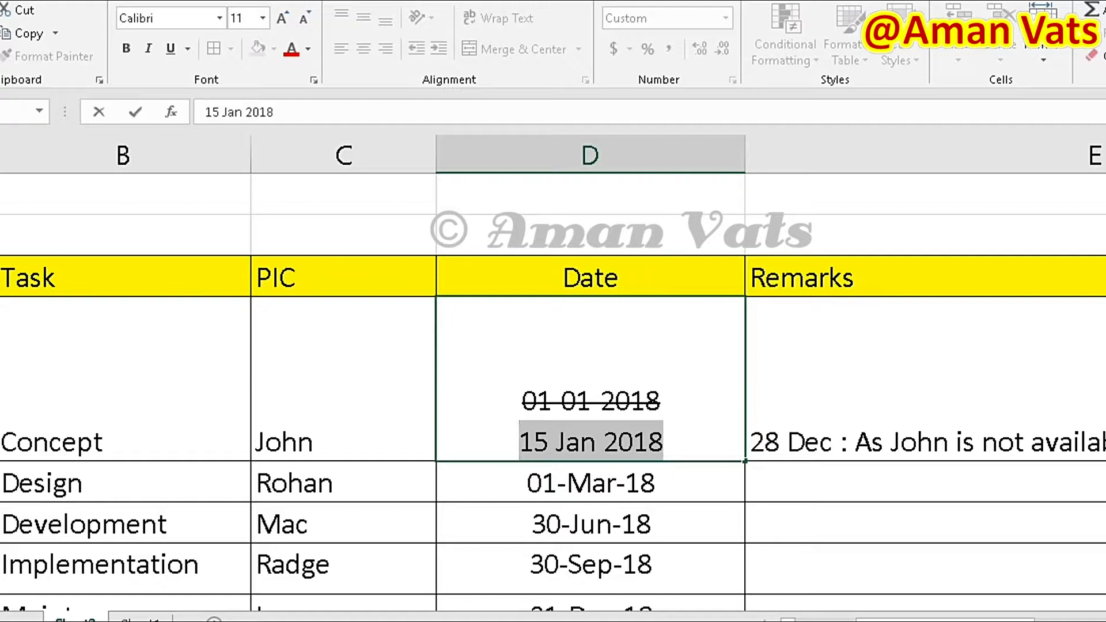
left_click_drag(711, 538, 711, 535)
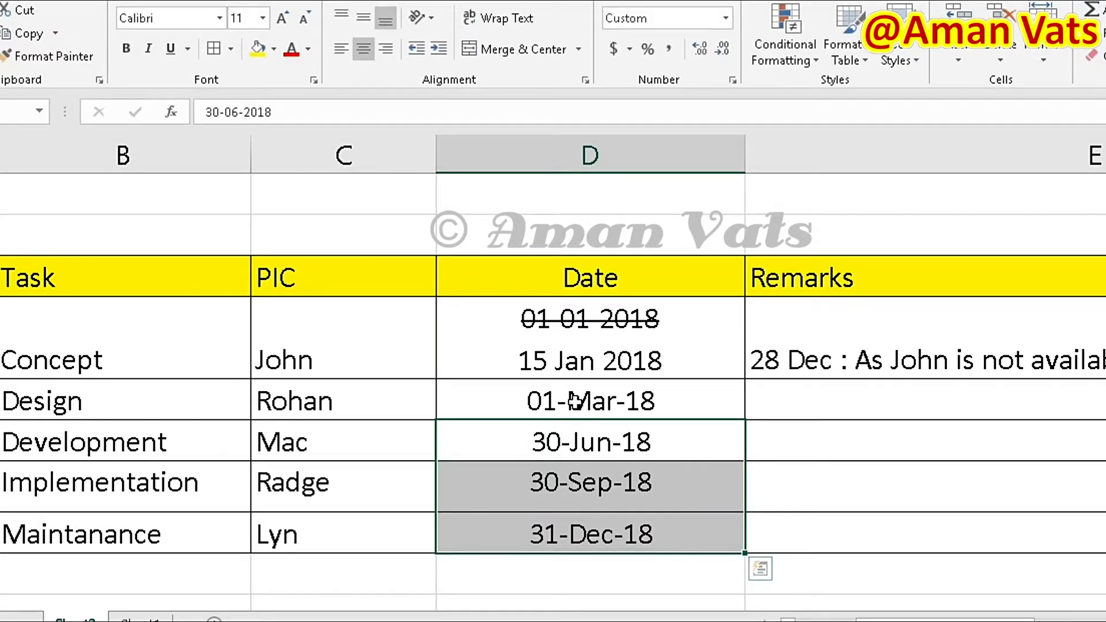
Step: Delete the 15 Jan 2018 line from the Concept date cell and remove the strikethrough from the original date
left_click(701, 364)
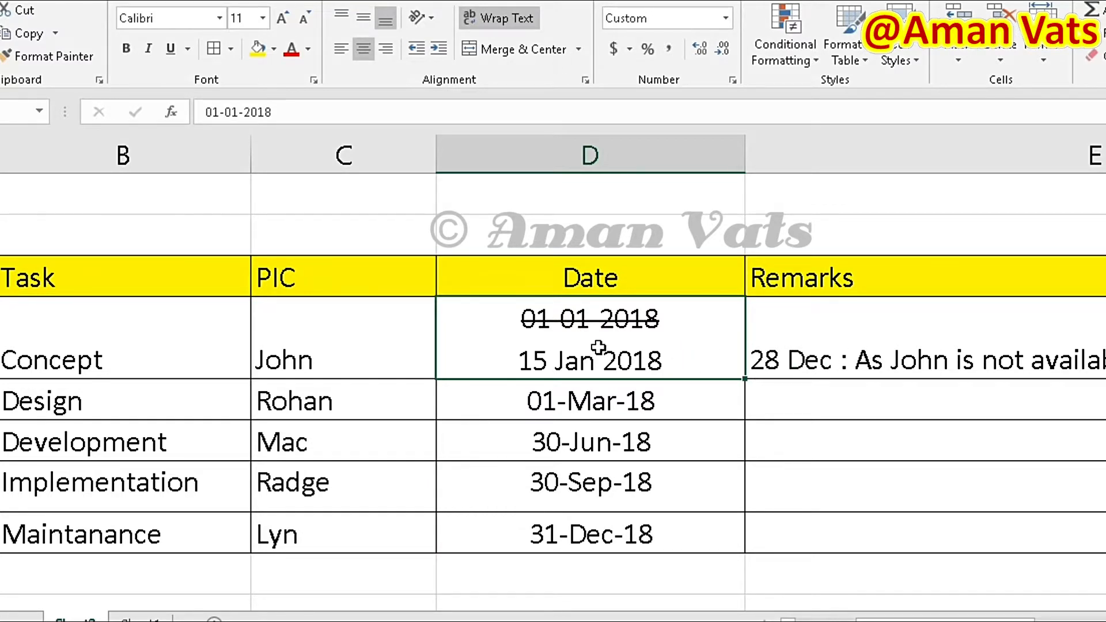
double_click(668, 358)
left_click_drag(668, 358, 493, 357)
key("BackSpace")
key("BackSpace")
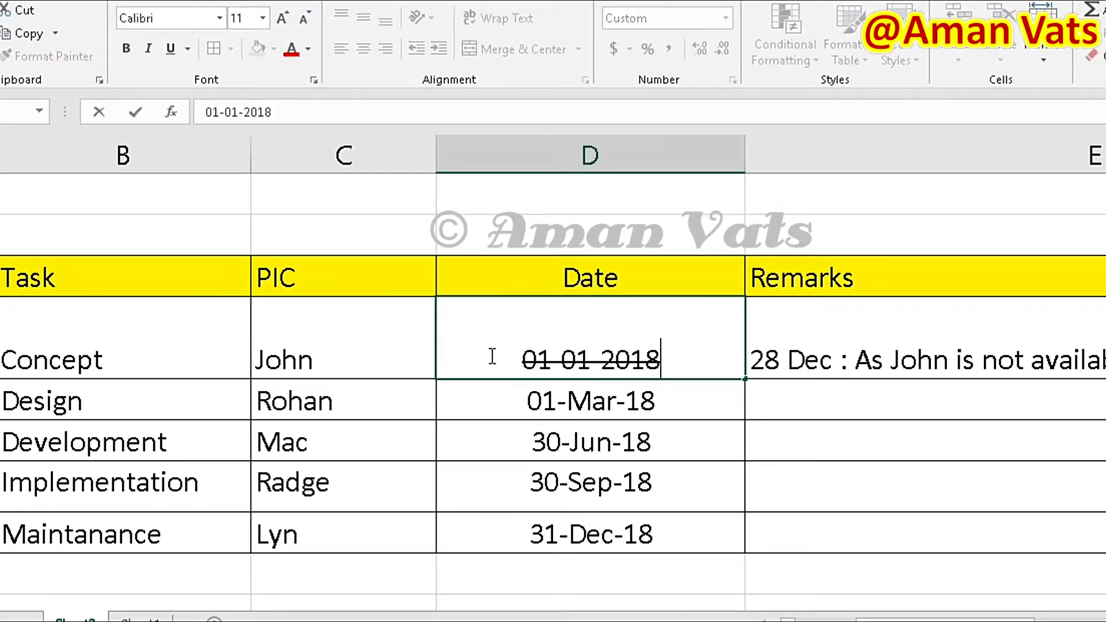
left_click(563, 417)
left_click(594, 318)
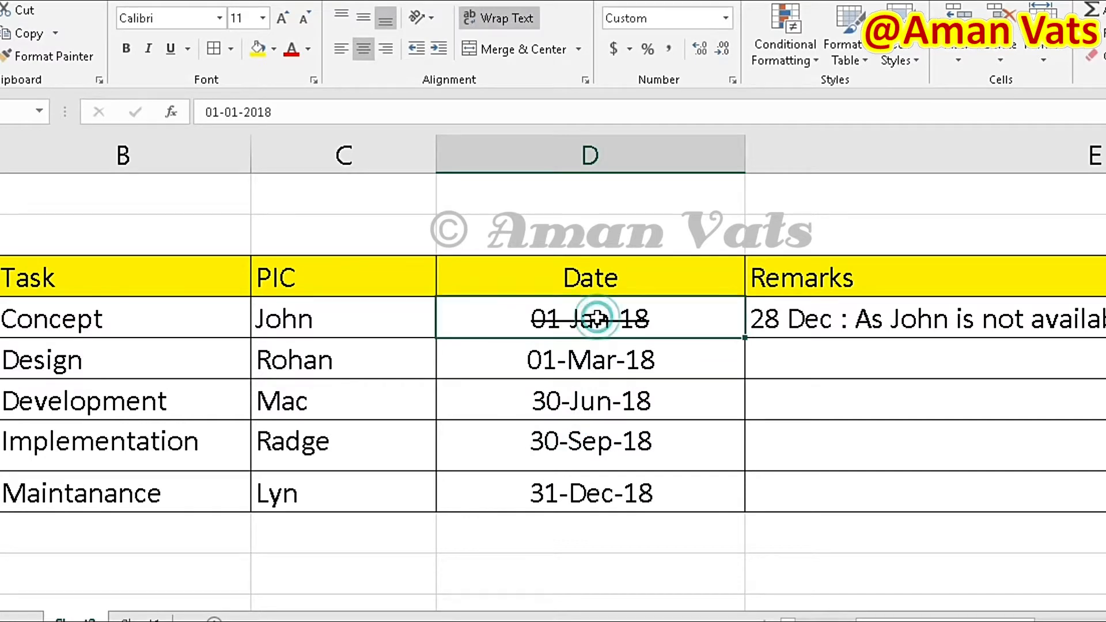
key("ctrl+5")
Step: Review the Format Cells categories for the Concept date and apply the Strikethrough font effect to the whole cell
right_click(599, 320)
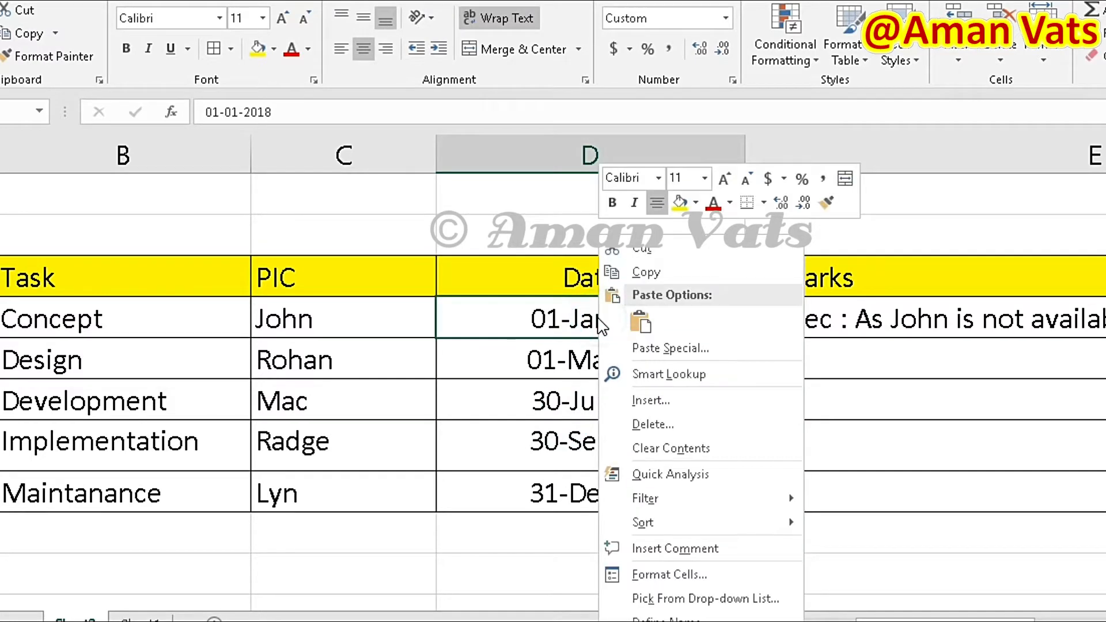
left_click(694, 575)
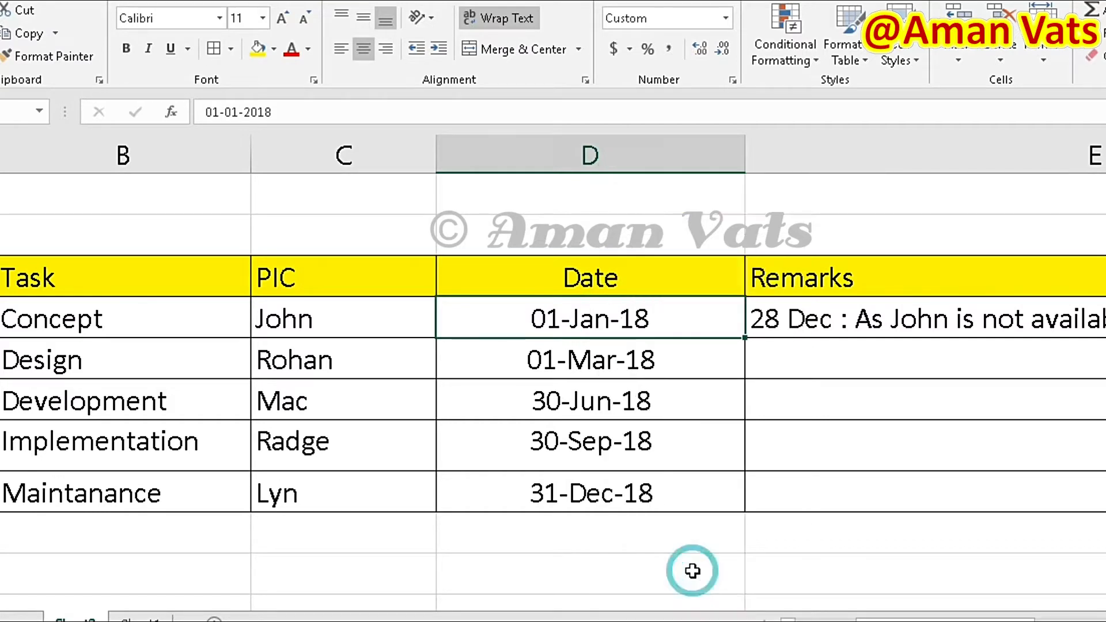
left_click_drag(966, 180, 995, 136)
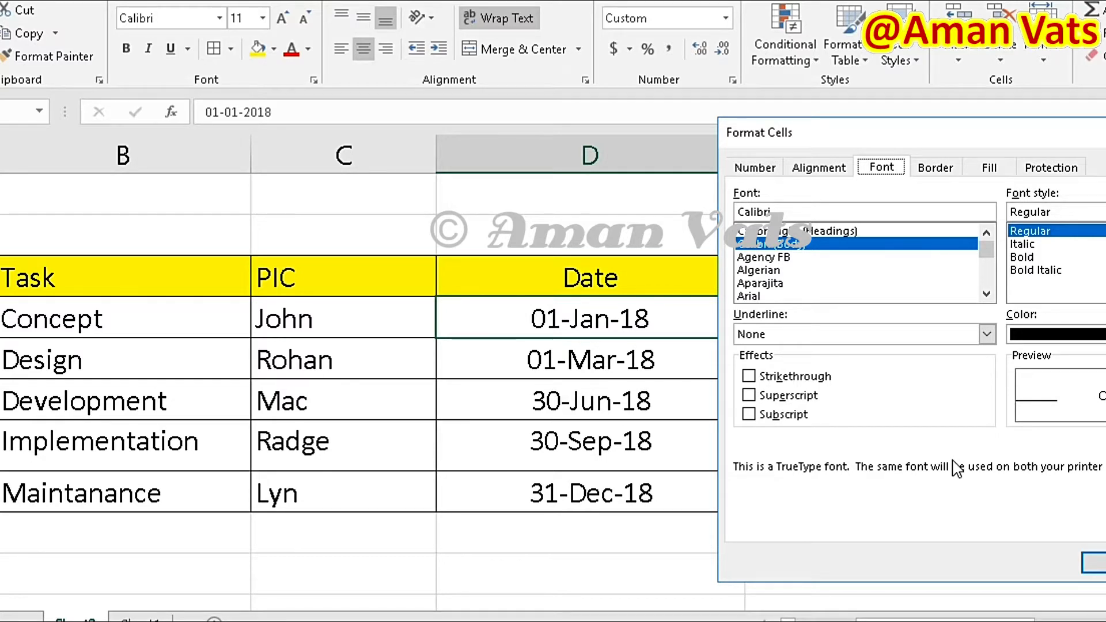
left_click(770, 168)
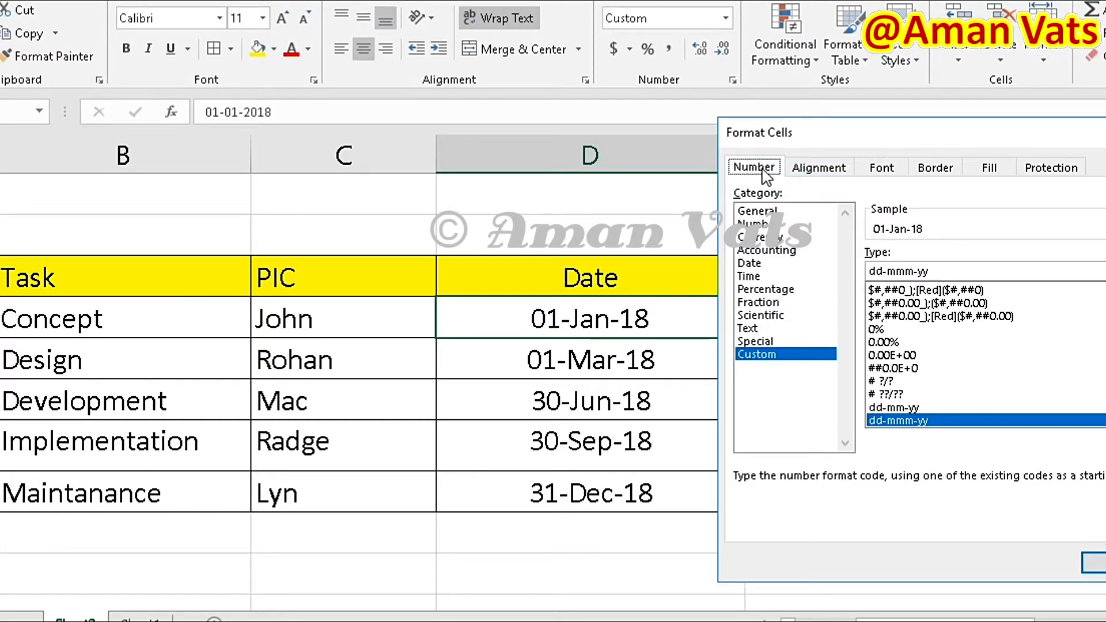
left_click(818, 168)
left_click(882, 168)
left_click(933, 168)
left_click(989, 173)
left_click(1044, 168)
left_click(880, 173)
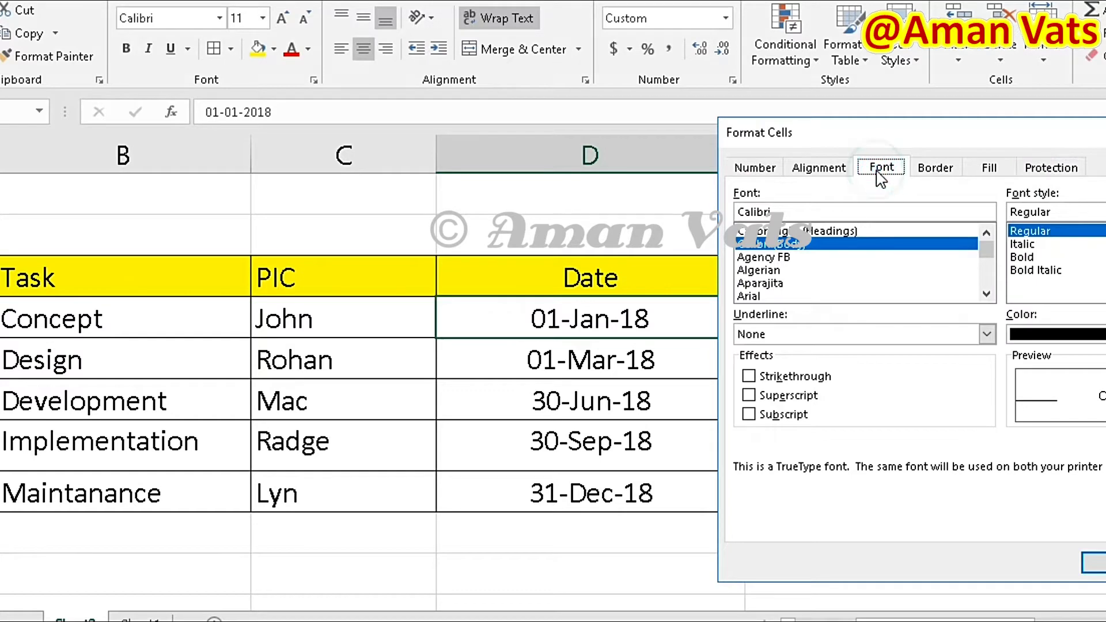
left_click(770, 378)
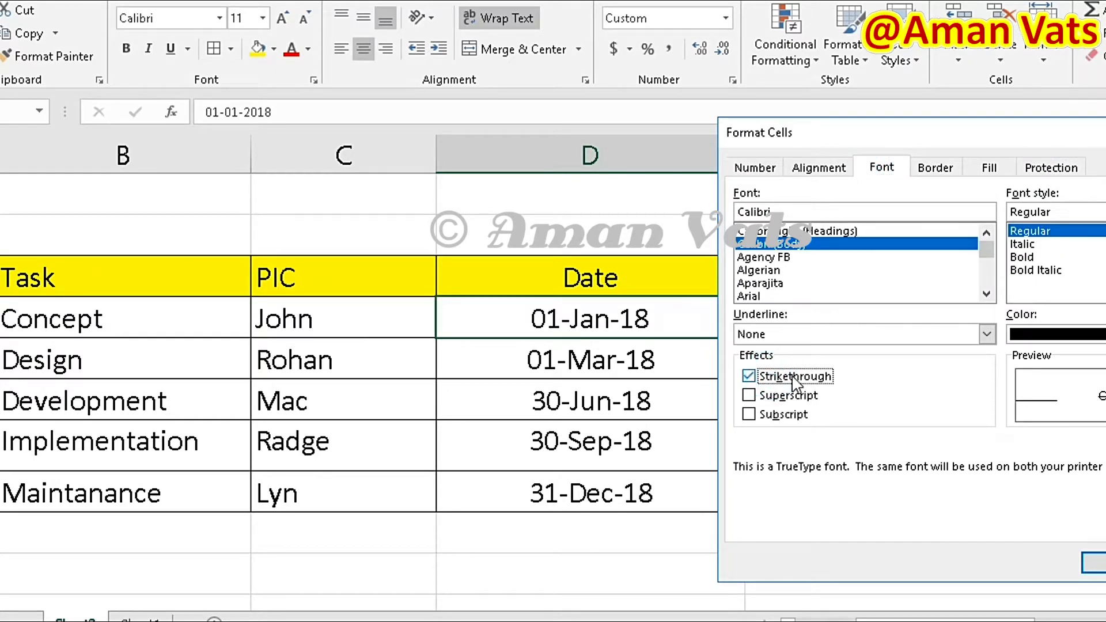
left_click(1093, 563)
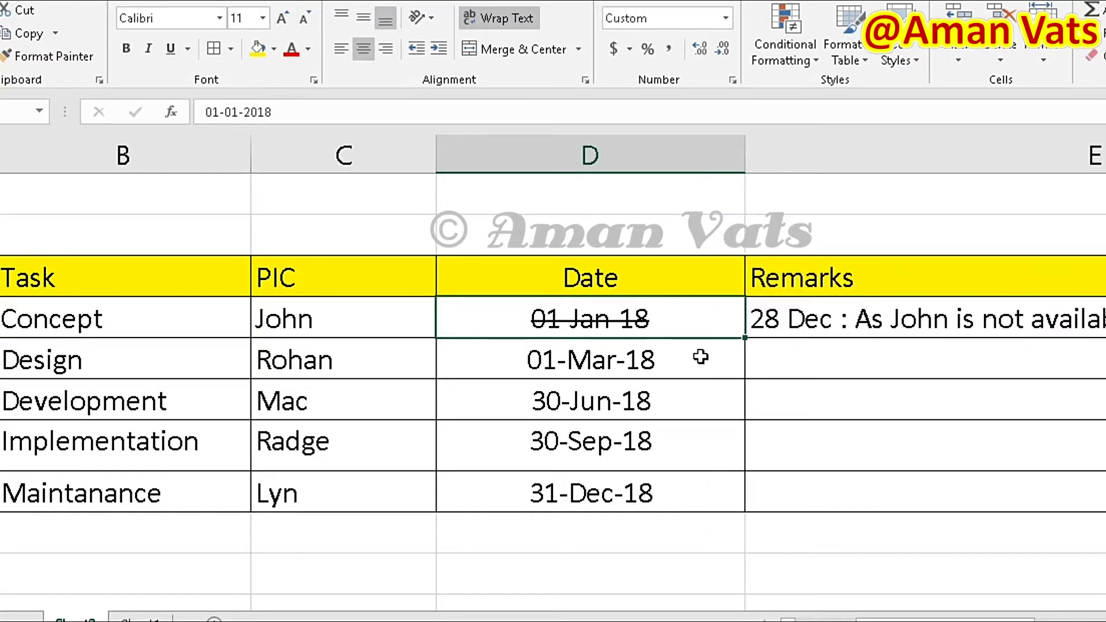
Step: Add 15 Jan 2018 on a second line below the struck-through date in the Concept date cell
double_click(681, 323)
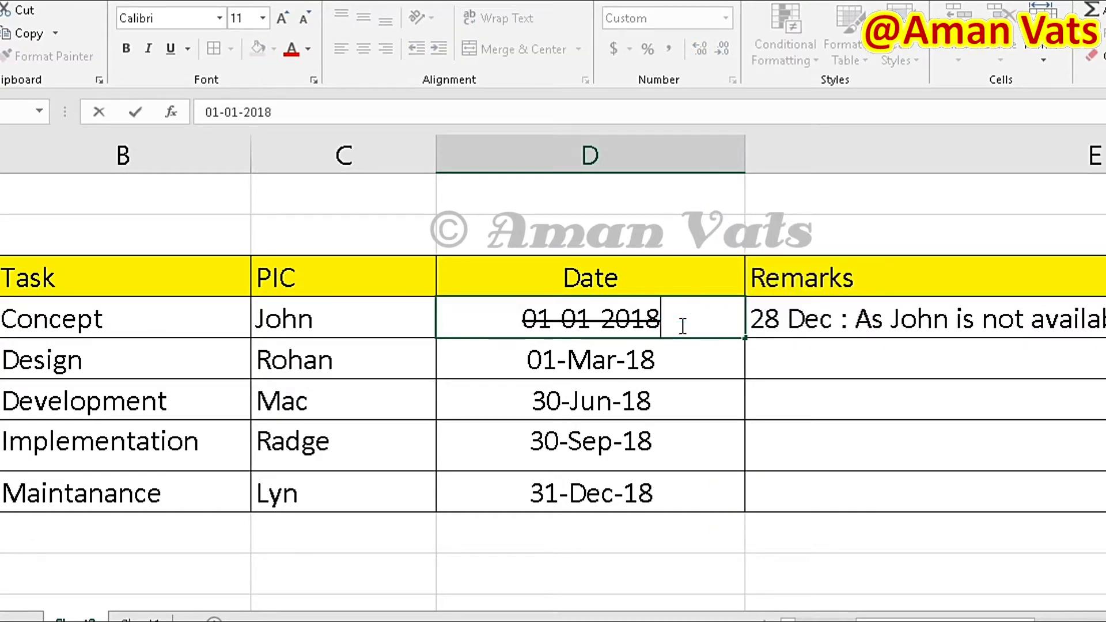
key("alt+Return")
type("15")
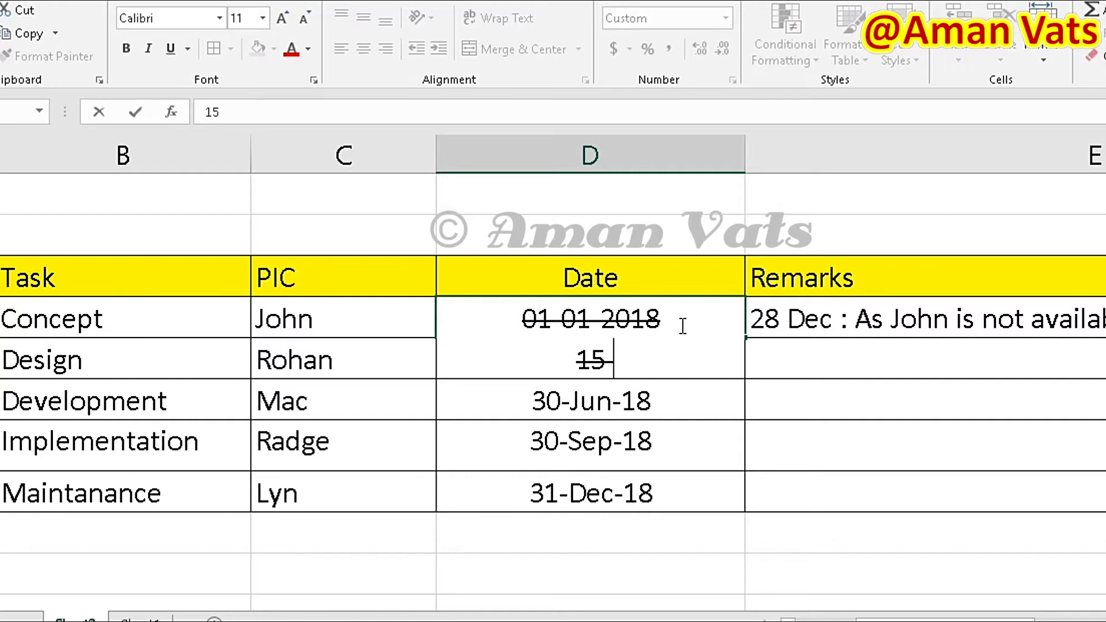
type(" Jan 2018")
key("Return")
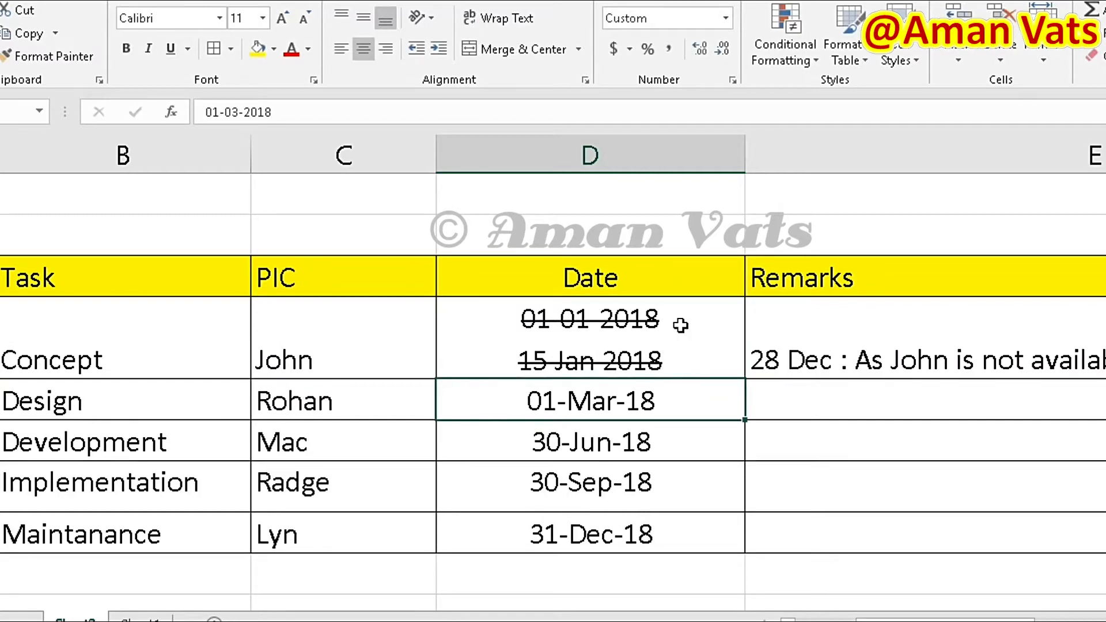
Step: Remove the Strikethrough effect from only the 15 Jan 2018 line of the Concept date cell using Format Cells
left_click(673, 361)
double_click(673, 361)
left_click_drag(663, 360, 499, 361)
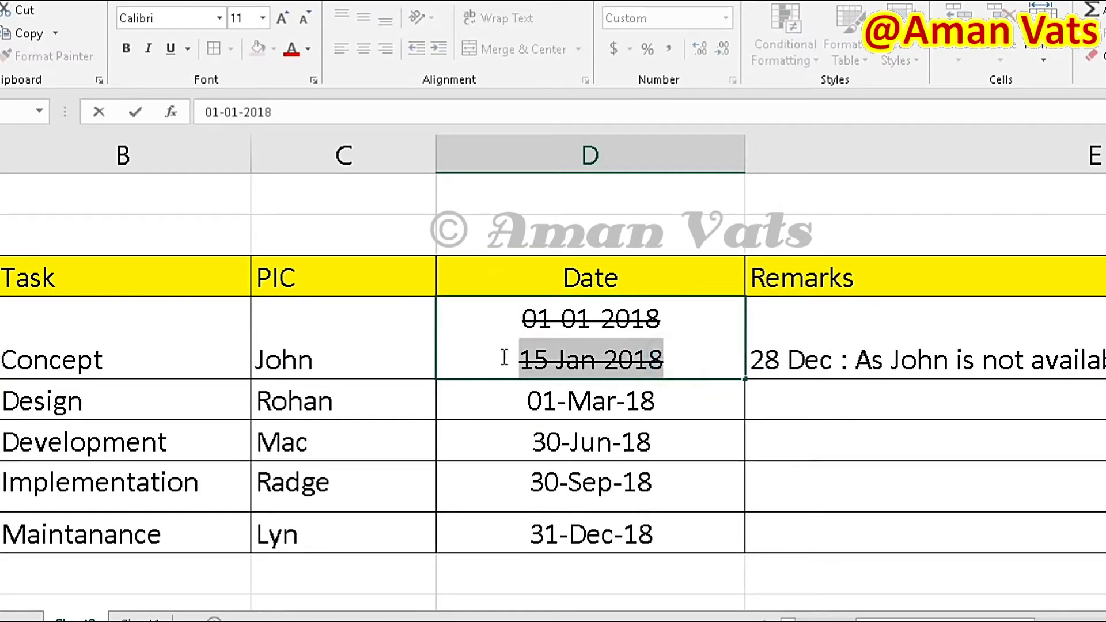
right_click(545, 358)
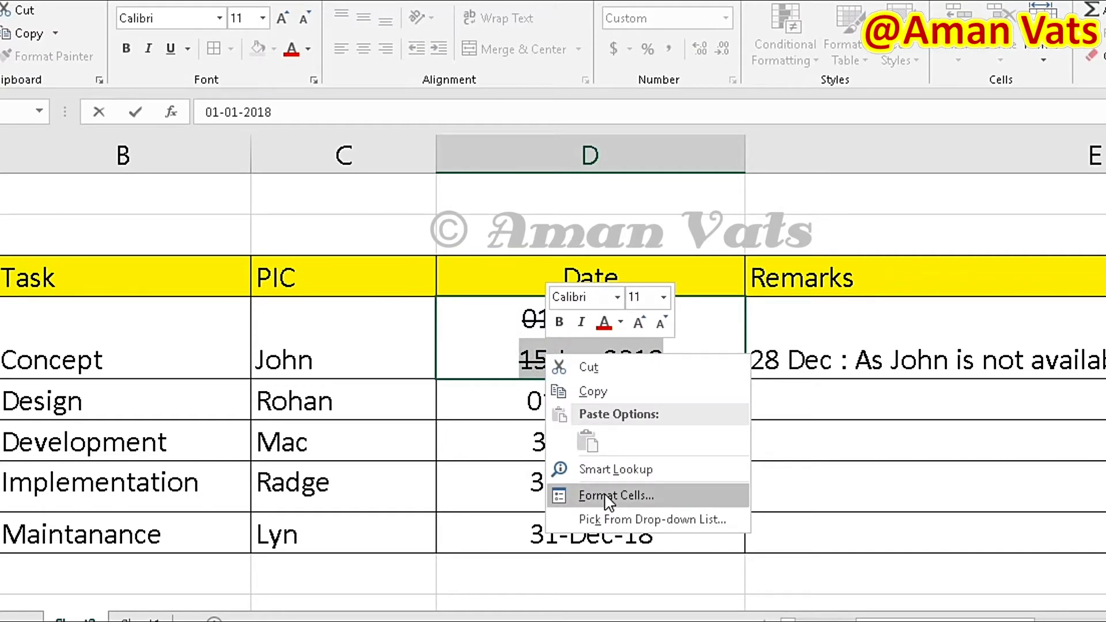
left_click(544, 498)
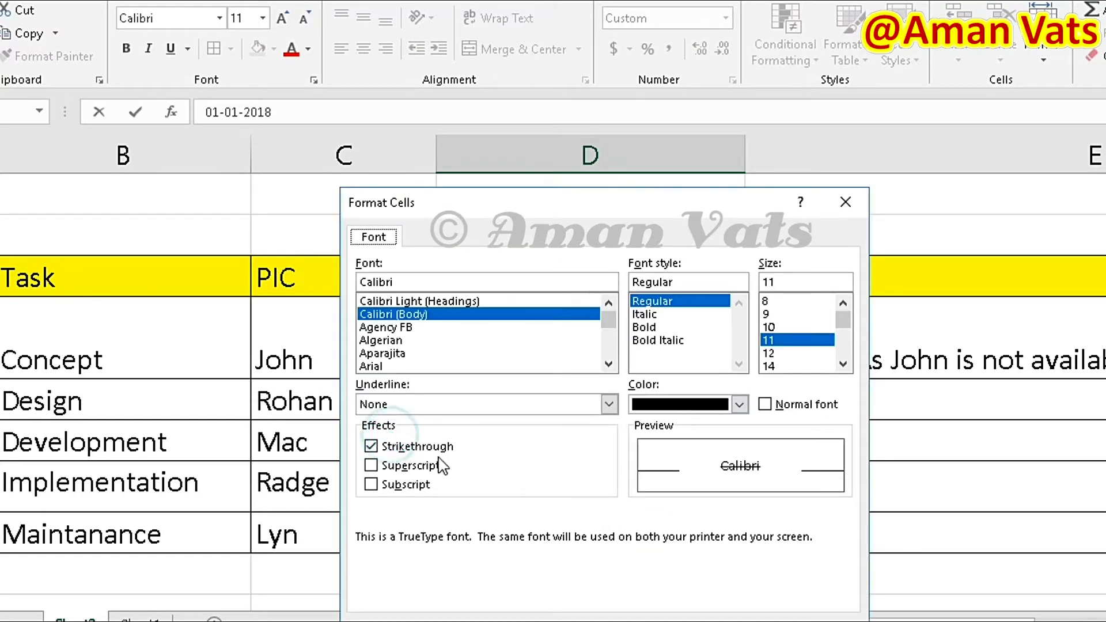
left_click(415, 447)
key("Return")
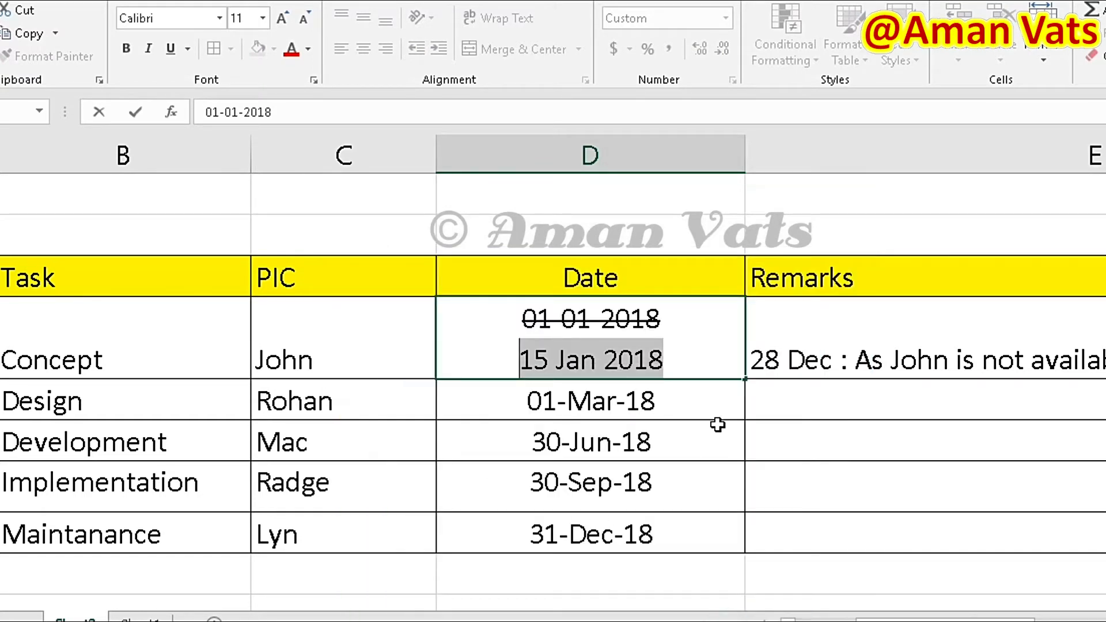
left_click(717, 424)
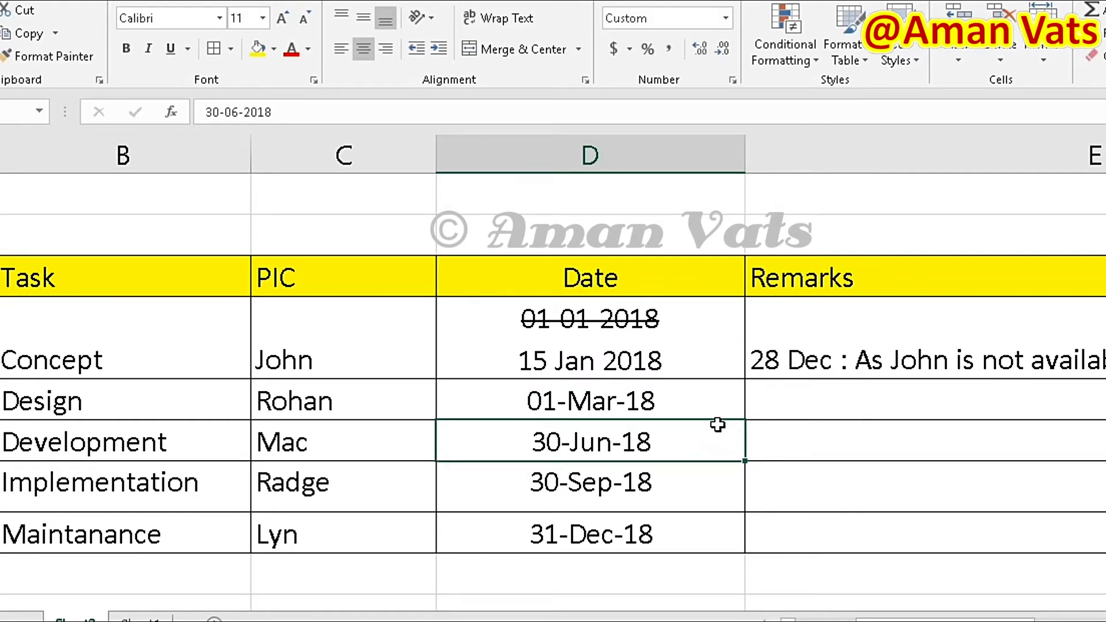
Step: Undo the partial strikethrough removal, the added 15 Jan 2018 line and the strikethrough on the Concept date
key("ctrl+z")
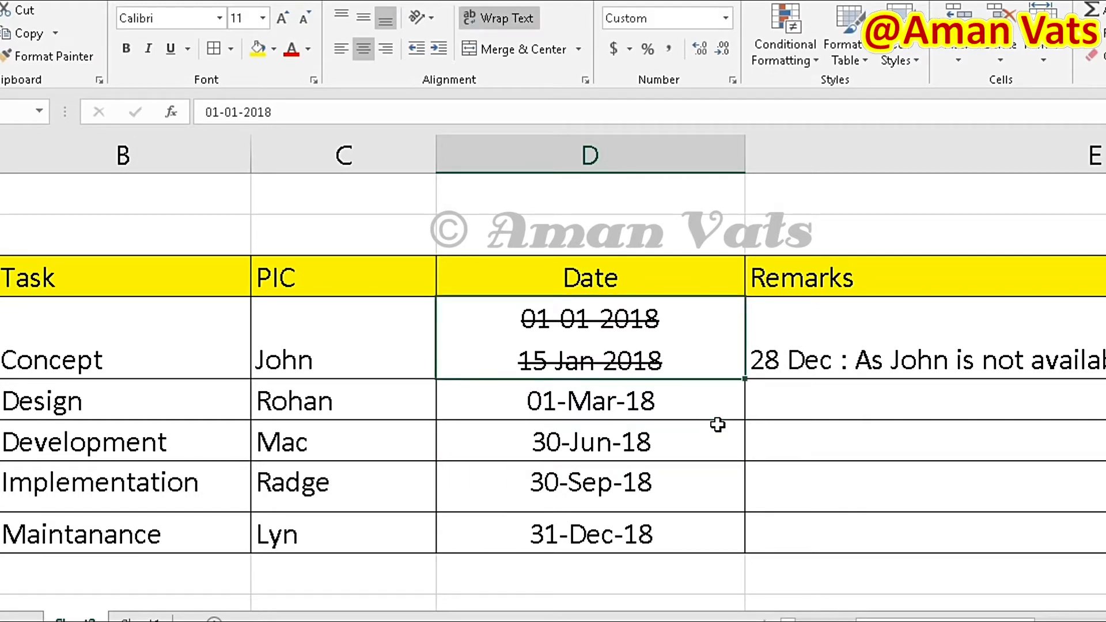
key("ctrl+z")
key("ctrl+z")
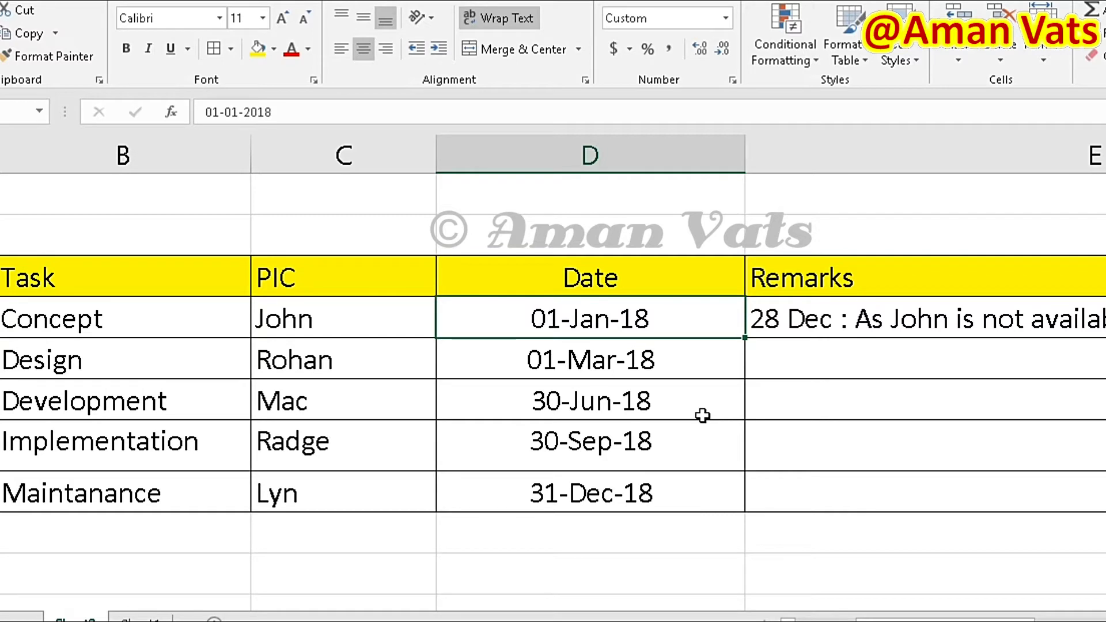
Step: Enter 15 Jan 2018 on a second line under the original date in the Concept date cell
double_click(678, 326)
key("Down")
key("BackSpace")
type("15 JHa")
key("BackSpace")
key("BackSpace")
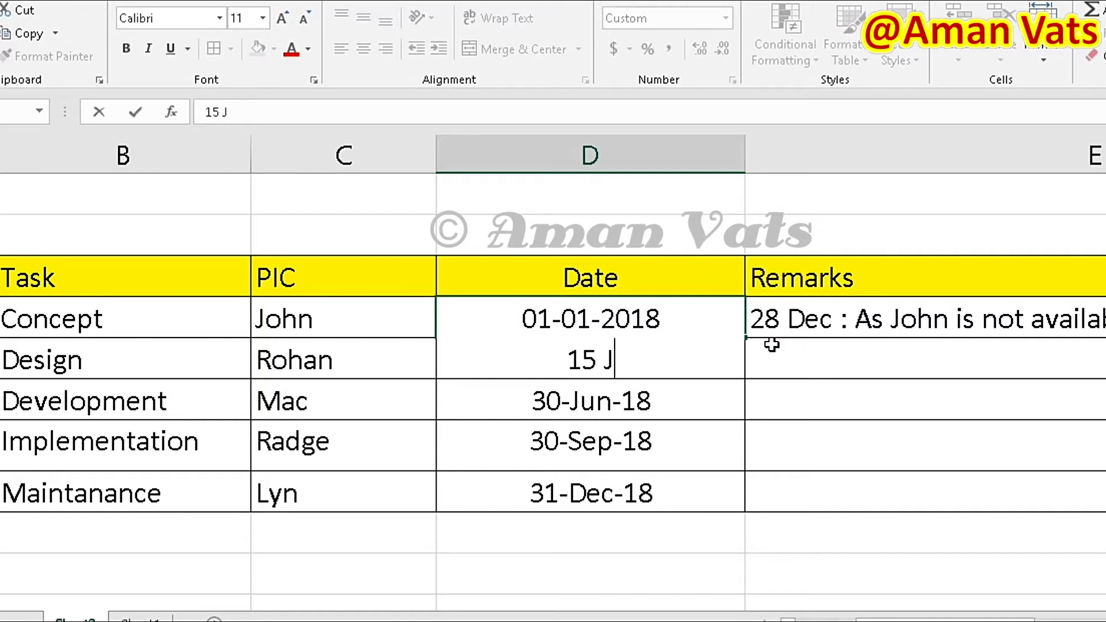
type("an 2018")
left_click(772, 345)
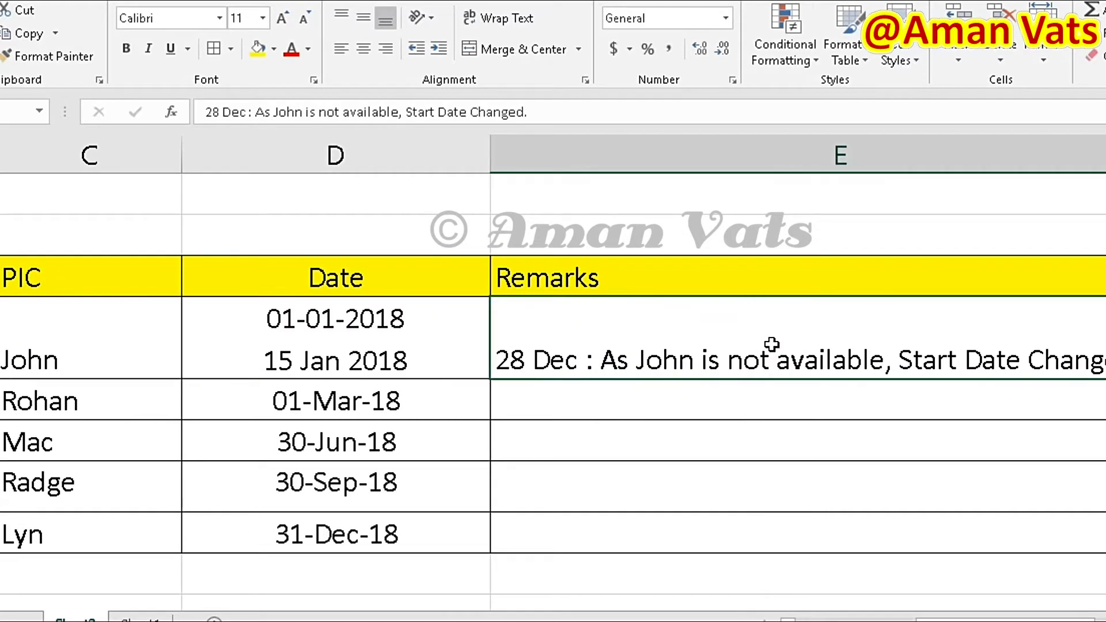
Step: Strike through only the 01-01-2018 line in the Concept date cell
left_click(403, 351)
double_click(418, 319)
left_click_drag(418, 319, 308, 314)
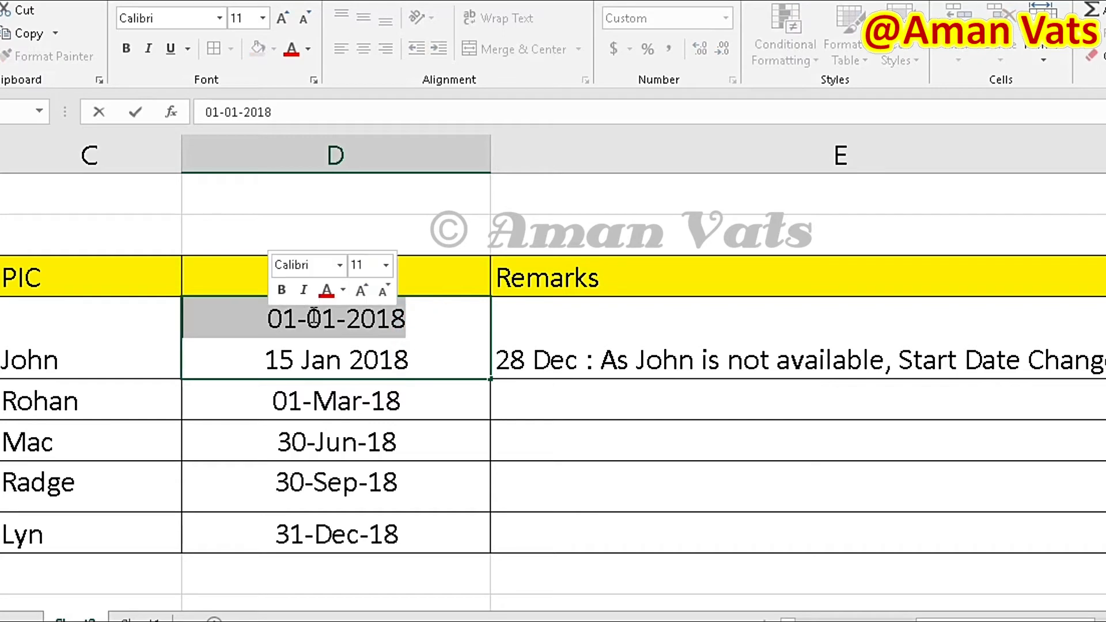
key("ctrl+5")
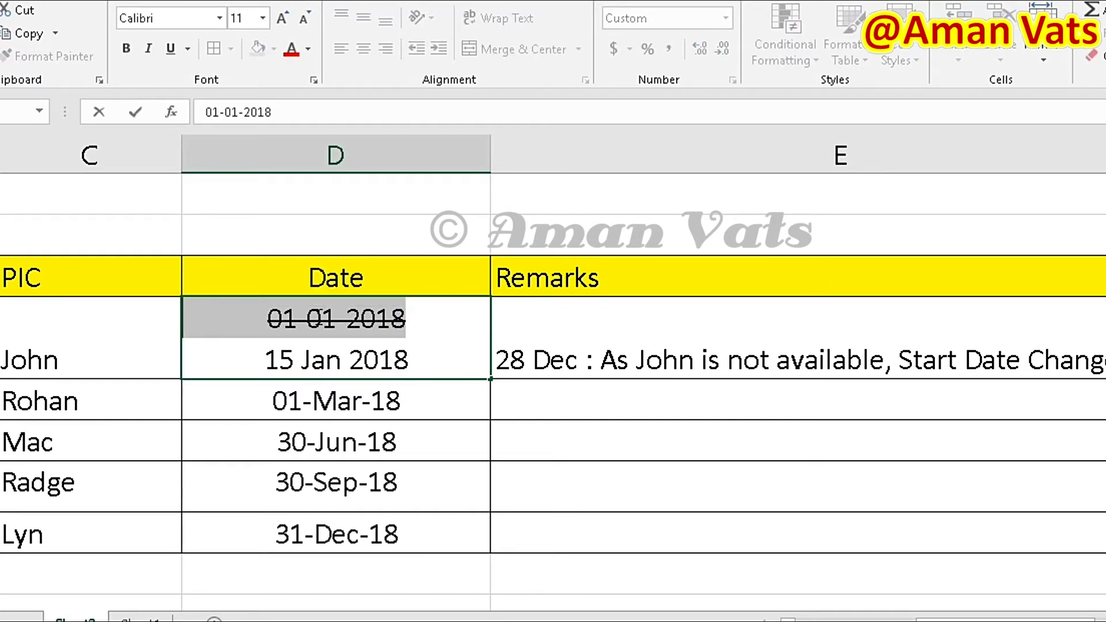
left_click(729, 439)
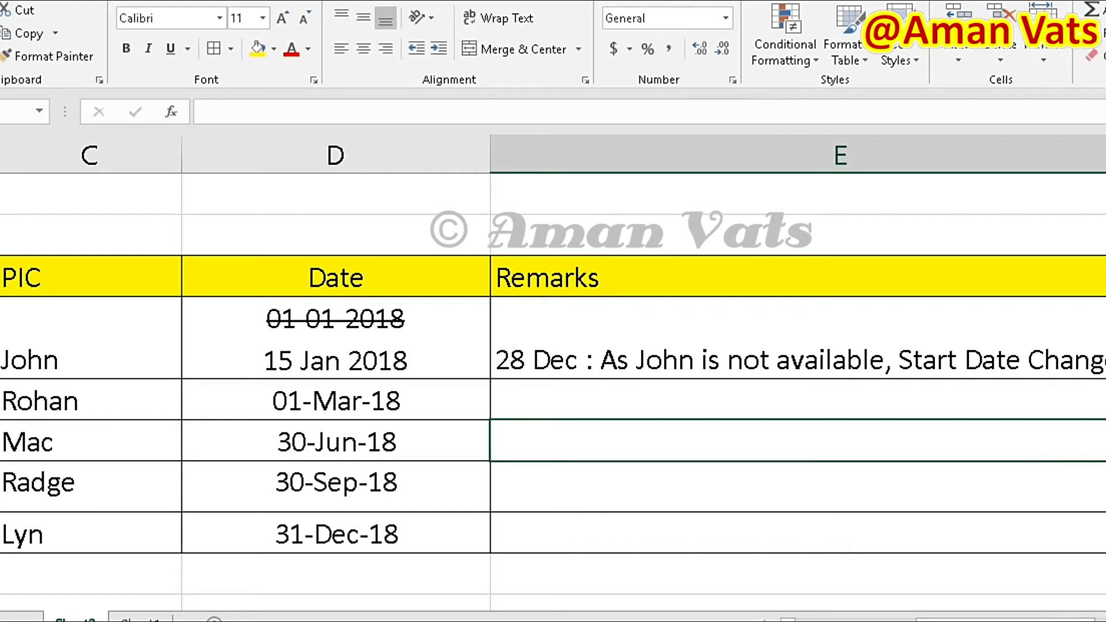
Step: Extend the end of the Concept remark to read "Start Date Changed to 15 Jan 2018."
double_click(797, 352)
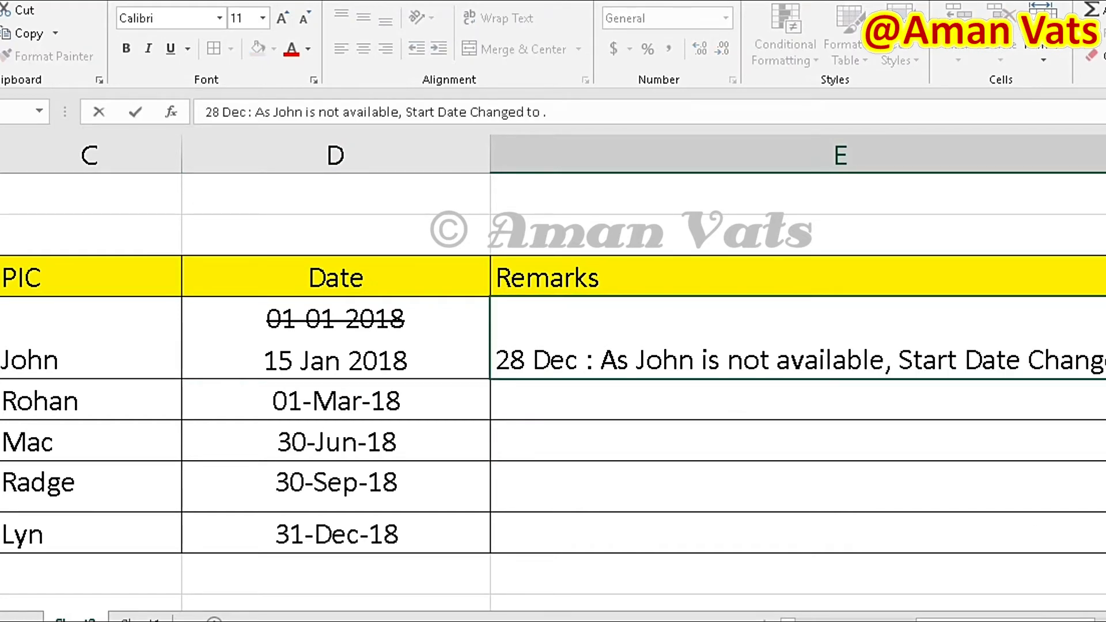
type("2018")
key("Return")
left_click(876, 363)
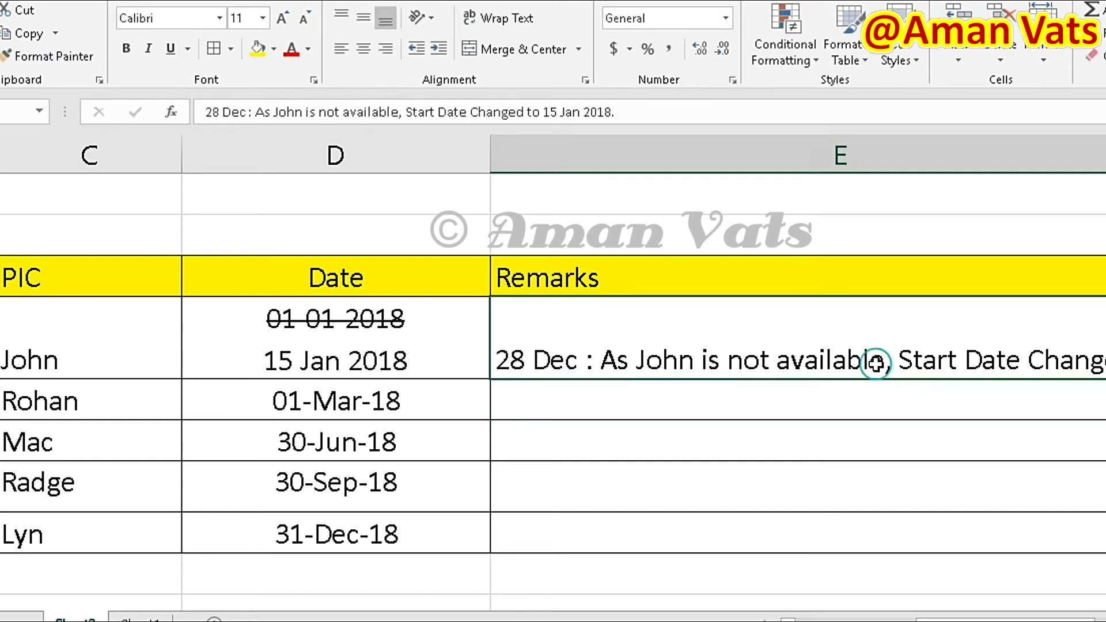
left_click_drag(989, 618, 858, 617)
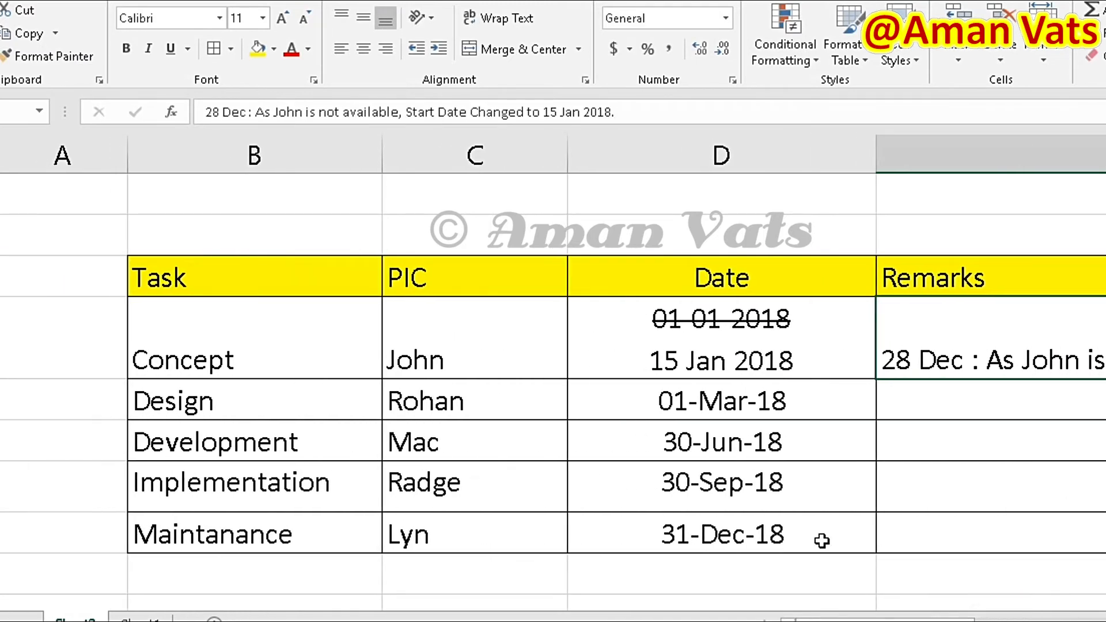